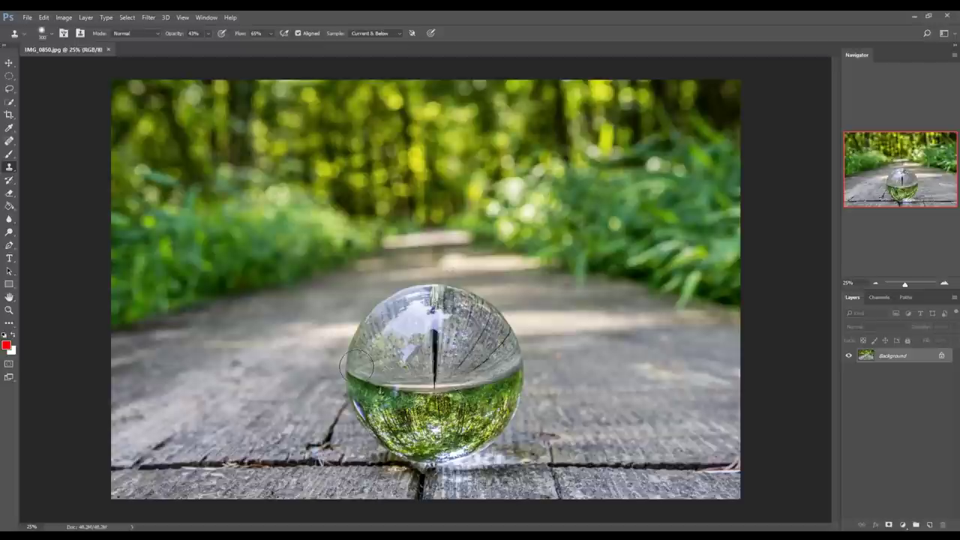
# - Select the Elliptical Marquee tool
pyautogui.click(8, 77)
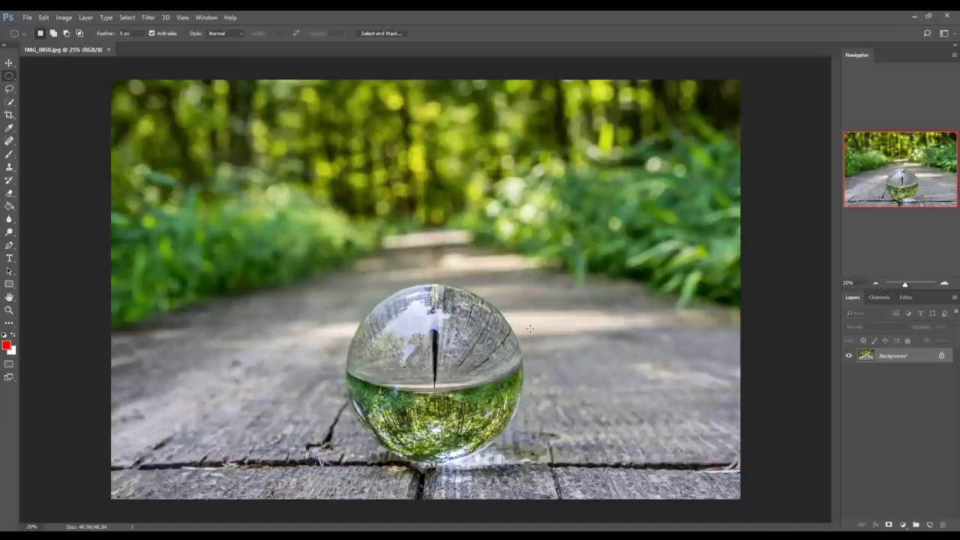
# - Add an empty Layer 1, convert the Background into unlocked Layer 0, and select Layer 1
pyautogui.click(928, 526)
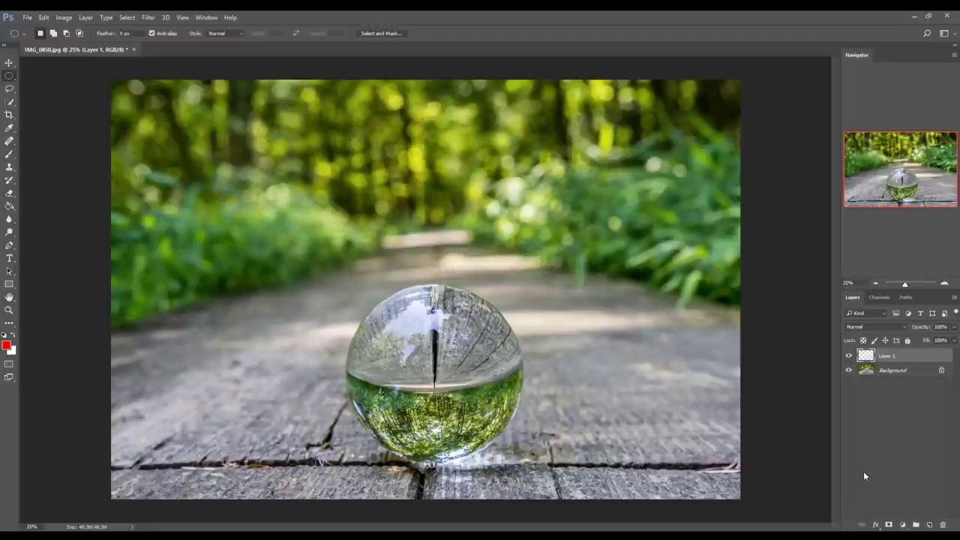
pyautogui.doubleClick(920, 374)
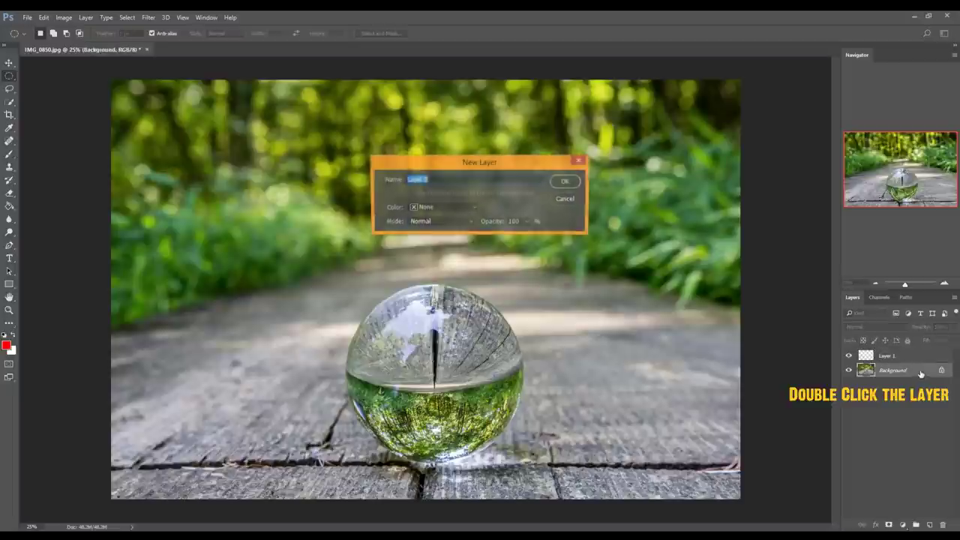
pyautogui.click(566, 182)
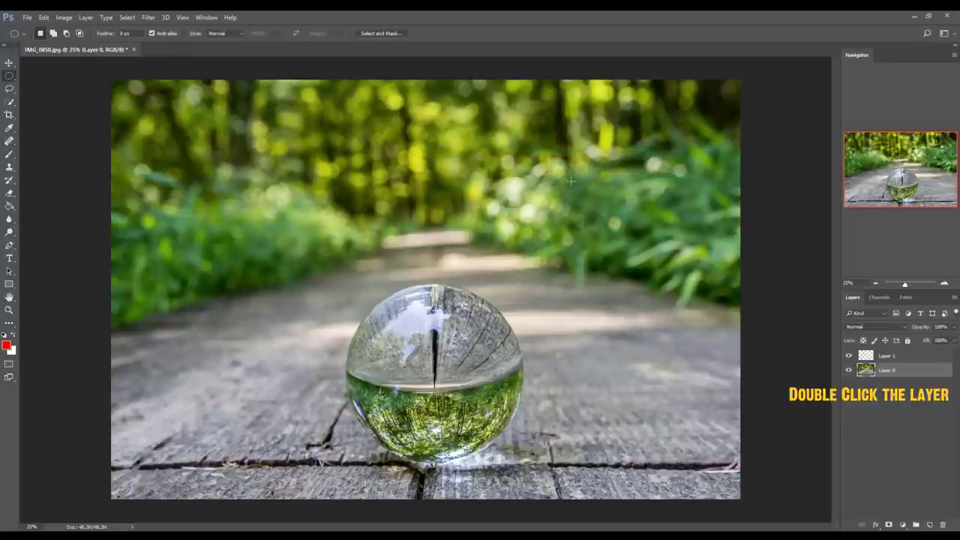
pyautogui.click(911, 357)
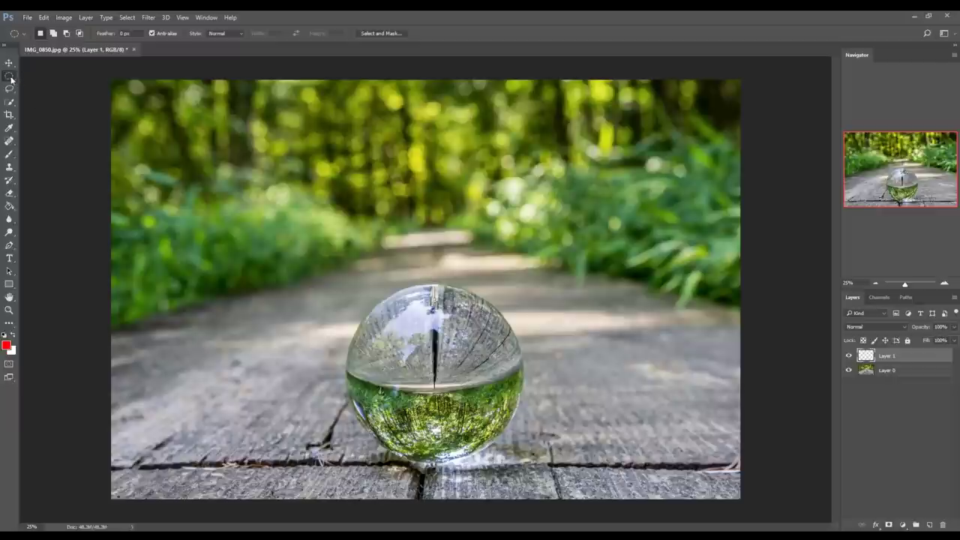
# - Draw an elliptical selection outward from the crystal ball's centre to enclose the ball
pyautogui.moveTo(12, 78)
pyautogui.mouseDown()
pyautogui.moveTo(21, 77)
pyautogui.moveTo(11, 78)
pyautogui.mouseUp()
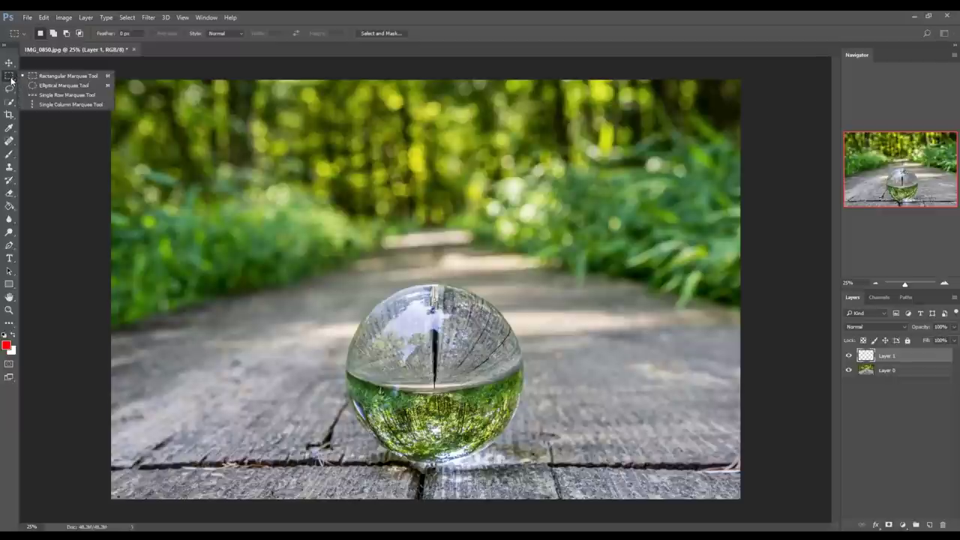
pyautogui.click(54, 92)
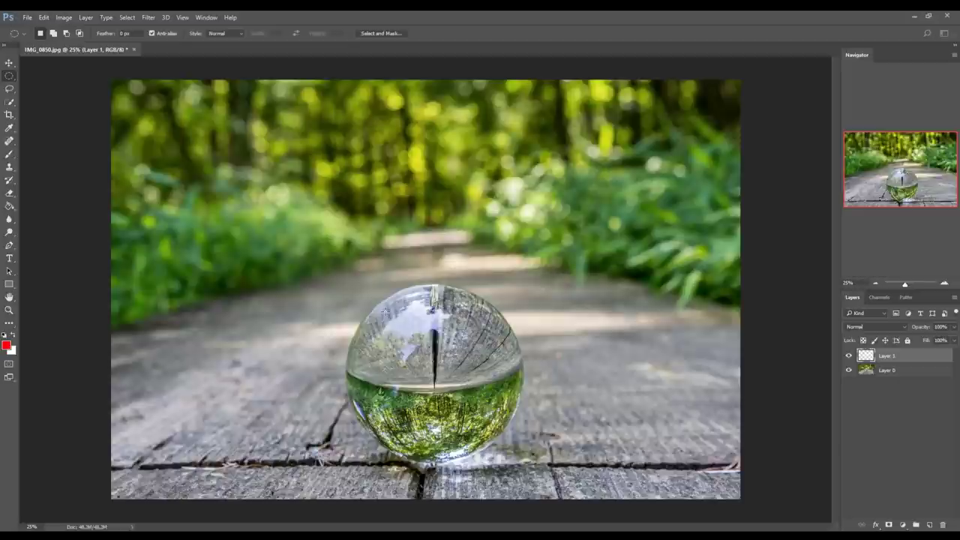
pyautogui.moveTo(385, 311); pyautogui.dragTo(516, 435)
pyautogui.moveTo(433, 369); pyautogui.dragTo(517, 511)
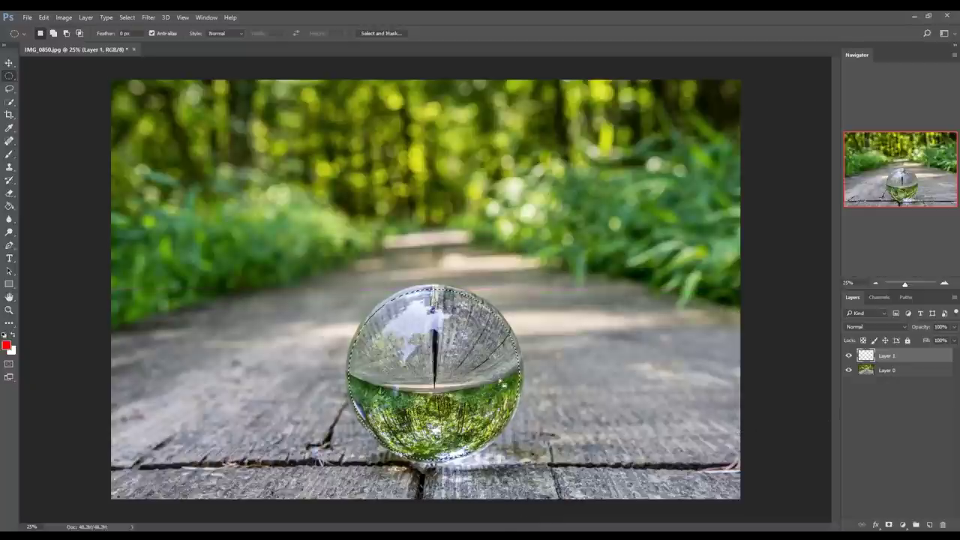
# - Paint solid black inside the ball selection with a large hard brush
pyautogui.click(9, 154)
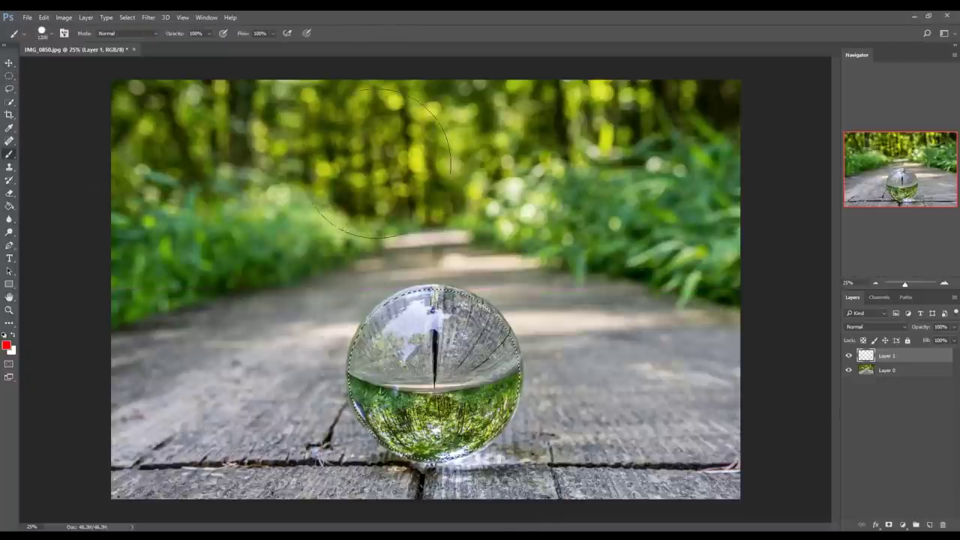
pyautogui.click(4, 334)
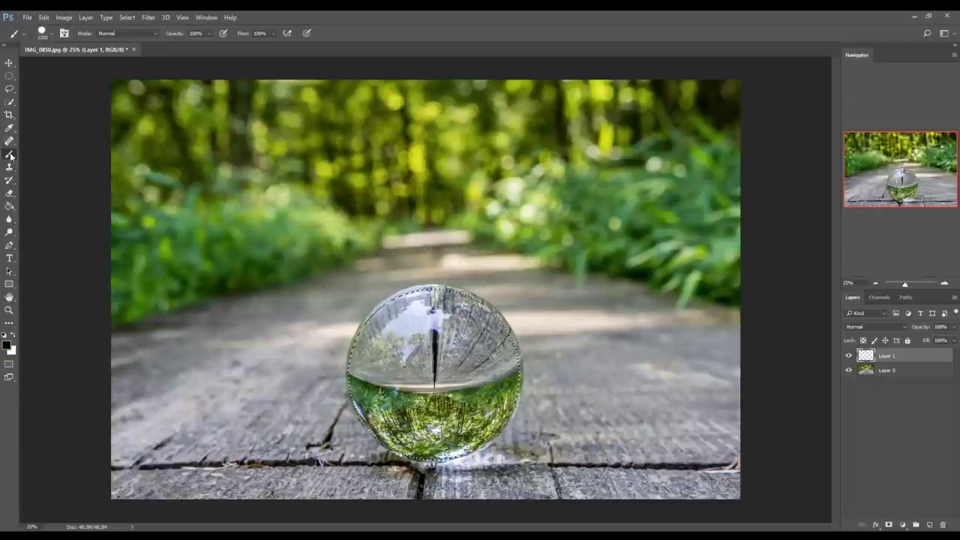
pyautogui.rightClick(433, 198)
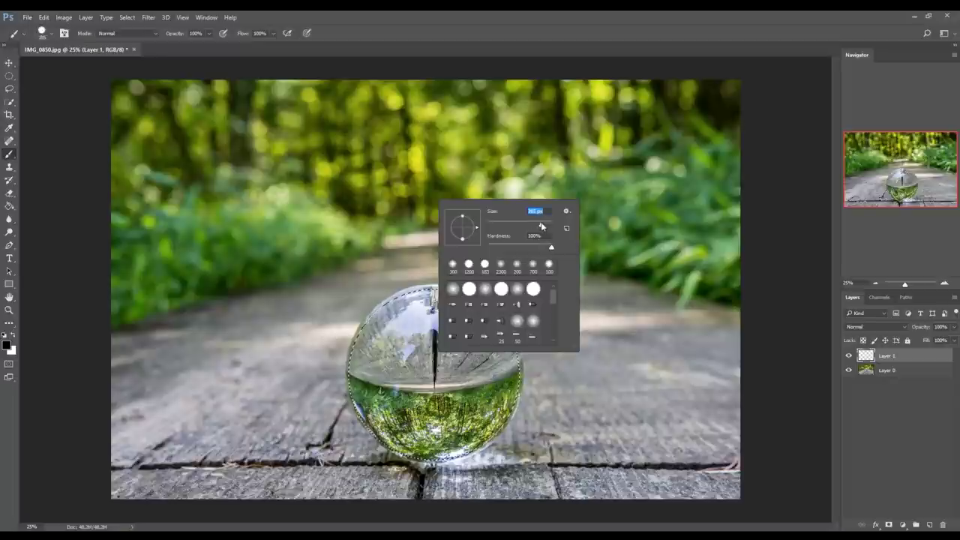
pyautogui.click(80, 188)
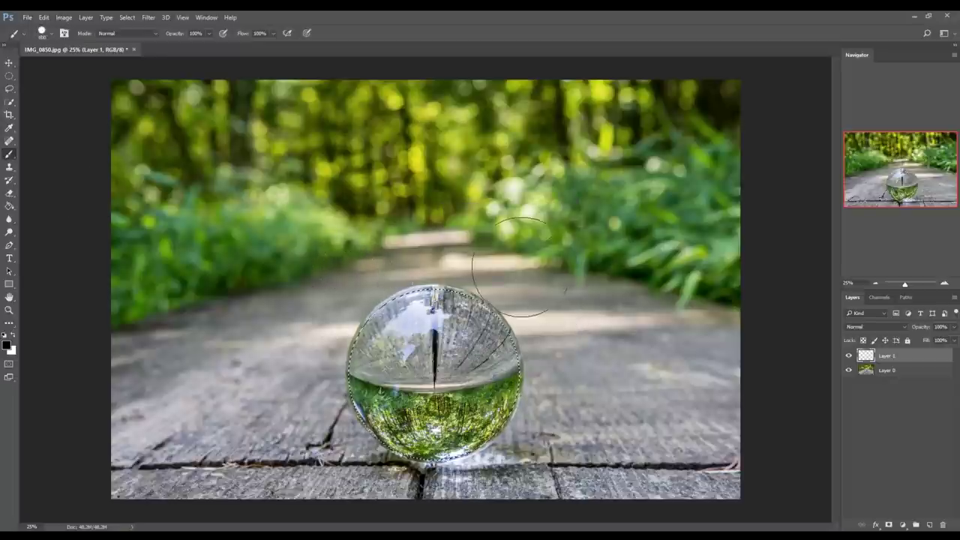
pyautogui.moveTo(520, 267)
pyautogui.mouseDown()
pyautogui.moveTo(420, 315)
pyautogui.moveTo(480, 359)
pyautogui.moveTo(465, 390)
pyautogui.moveTo(484, 420)
pyautogui.moveTo(569, 405)
pyautogui.mouseUp()
# - With the Move tool active, lower Layer 1's opacity to 59%
pyautogui.click(9, 76)
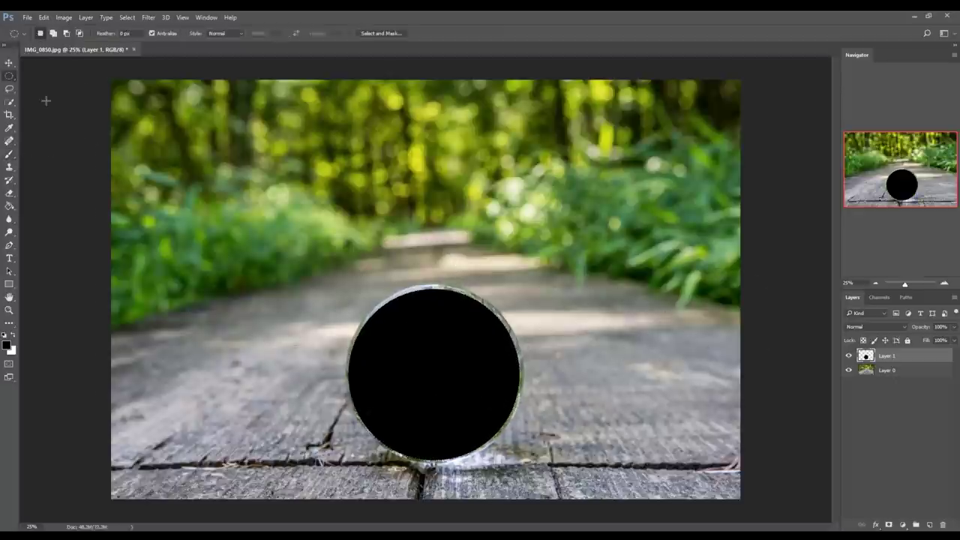
pyautogui.click(9, 62)
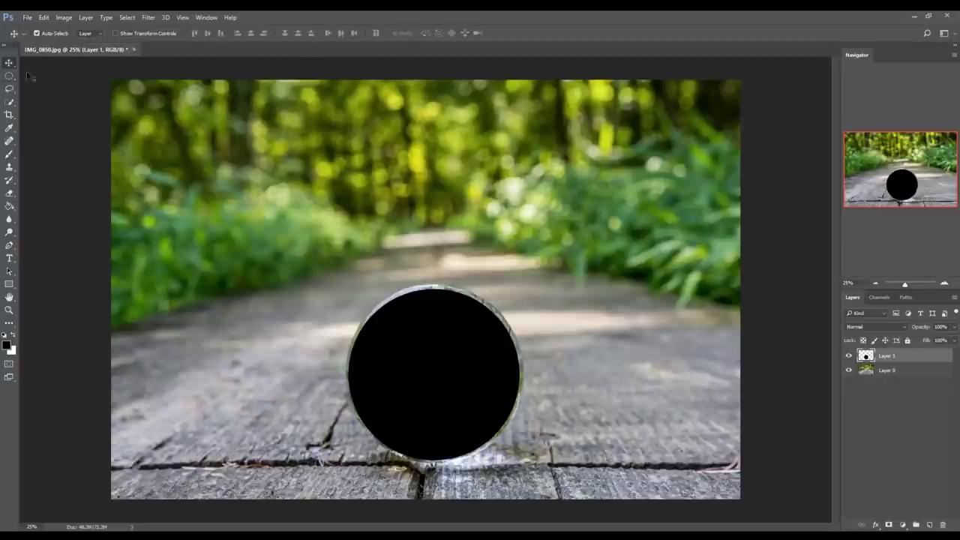
pyautogui.click(47, 17)
pyautogui.moveTo(148, 20)
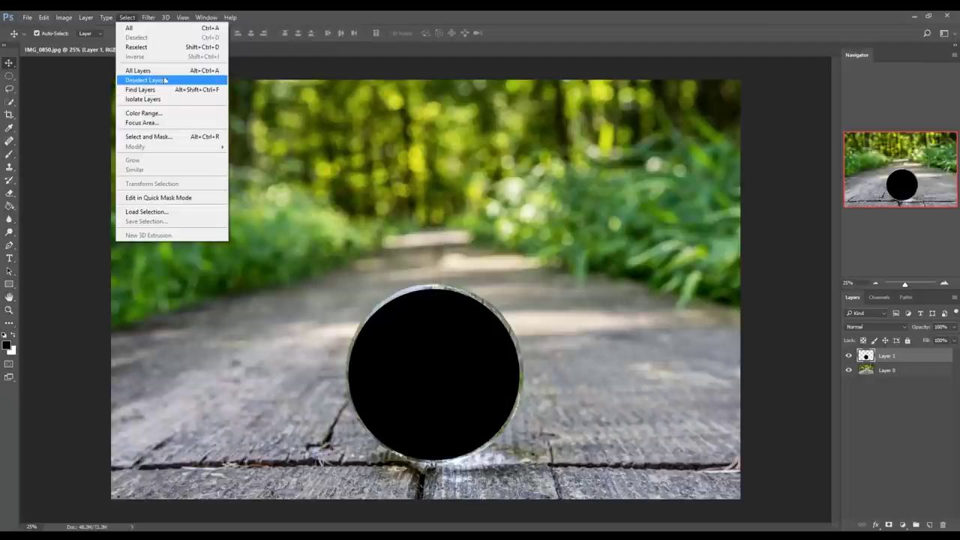
pyautogui.click(55, 95)
pyautogui.press('m')
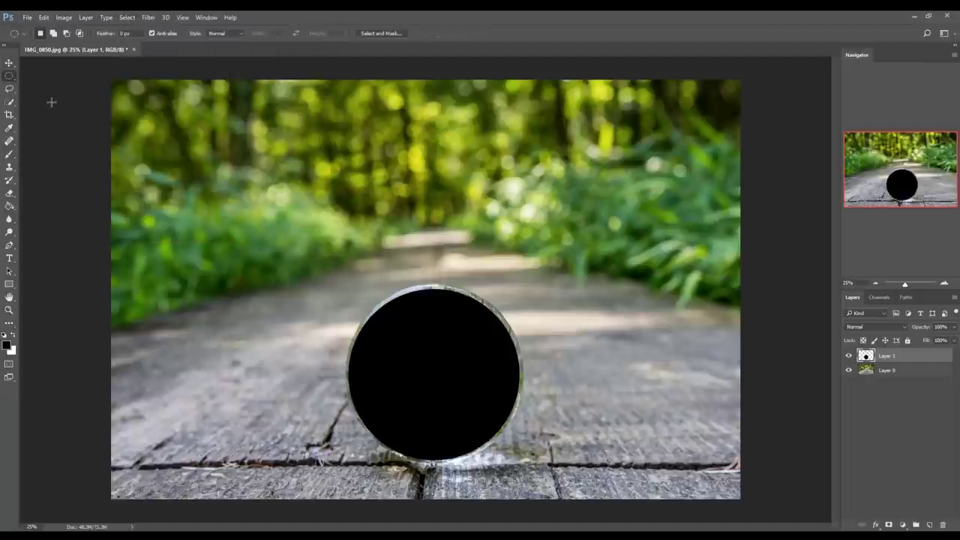
pyautogui.click(9, 63)
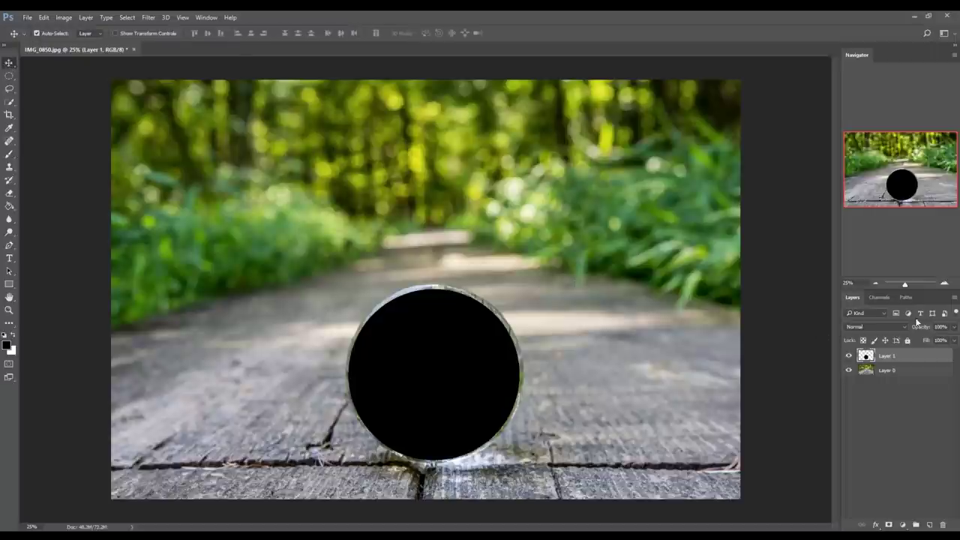
pyautogui.click(953, 328)
pyautogui.moveTo(954, 340); pyautogui.dragTo(934, 341)
# - Zoom in and centre the view on the crystal ball
pyautogui.scroll(3, 400, 411)
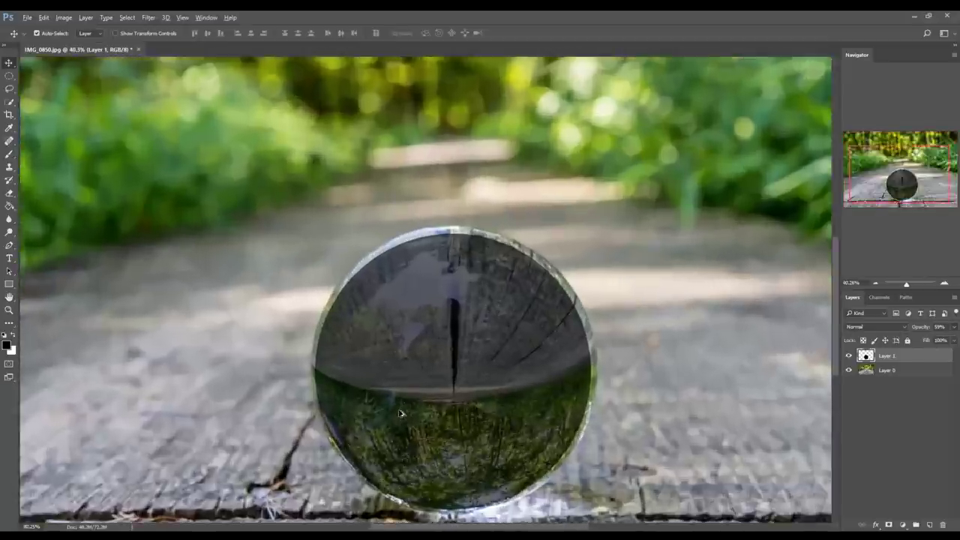
pyautogui.scroll(-2, 545, 393)
pyautogui.scroll(1, 564, 386)
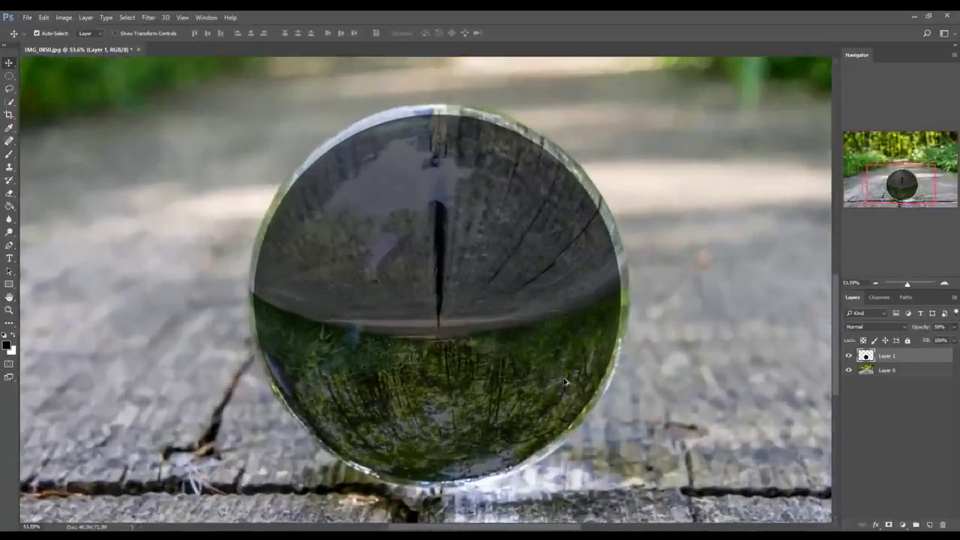
pyautogui.moveTo(906, 285); pyautogui.dragTo(907, 284)
pyautogui.moveTo(911, 192); pyautogui.dragTo(912, 194)
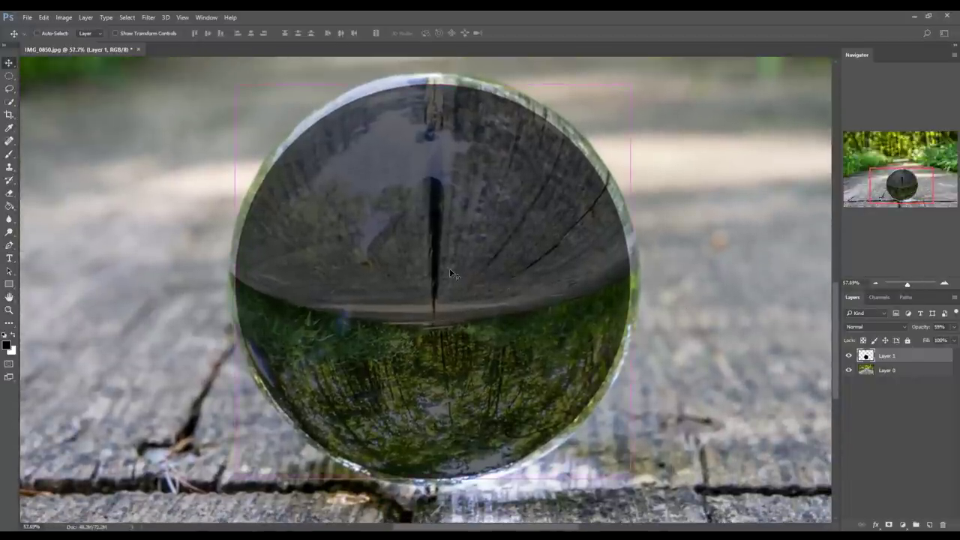
pyautogui.hotkey('ctrl', 't')
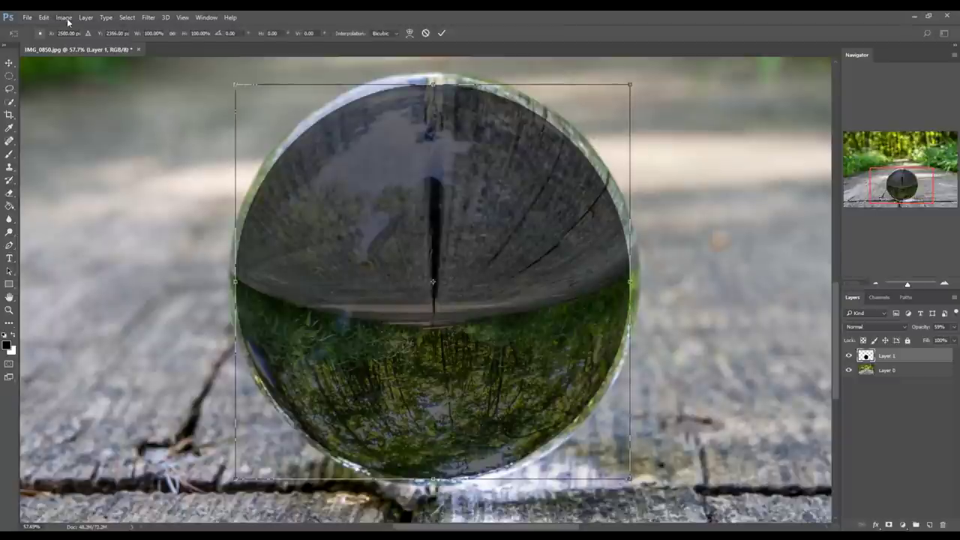
# - Enlarge the black circle to about 102.78% and shift it slightly up over the ball
pyautogui.click(45, 18)
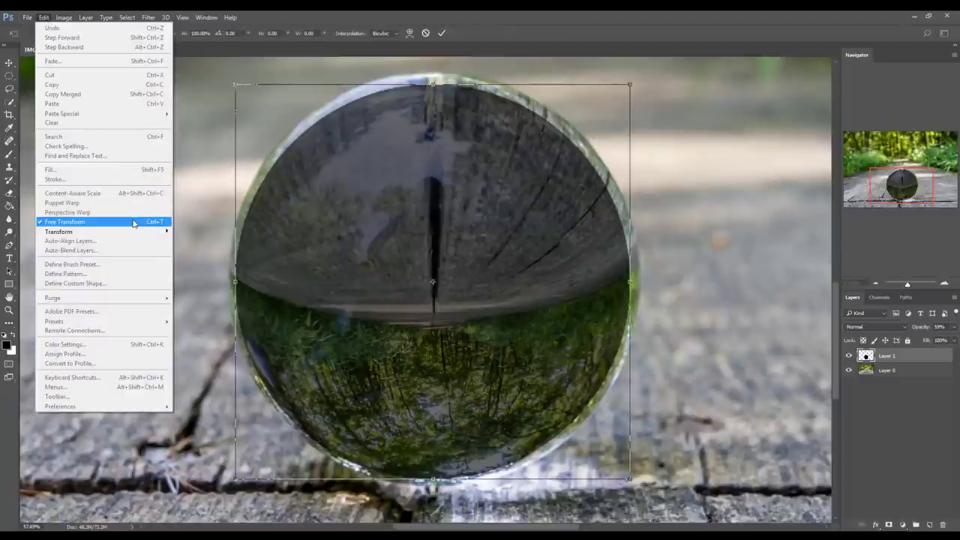
pyautogui.click(237, 84)
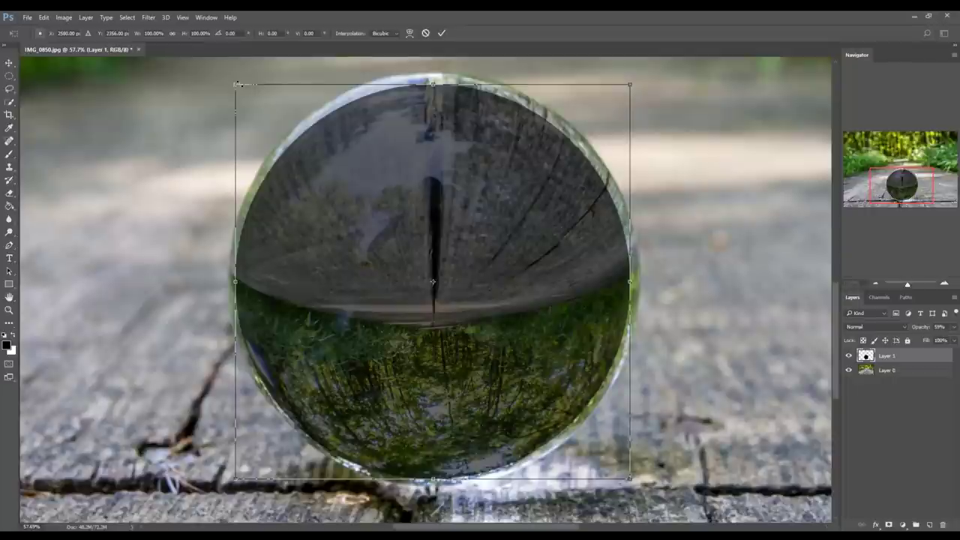
pyautogui.moveTo(237, 84); pyautogui.dragTo(225, 78)
pyautogui.moveTo(385, 201); pyautogui.dragTo(384, 198)
pyautogui.press('Return')
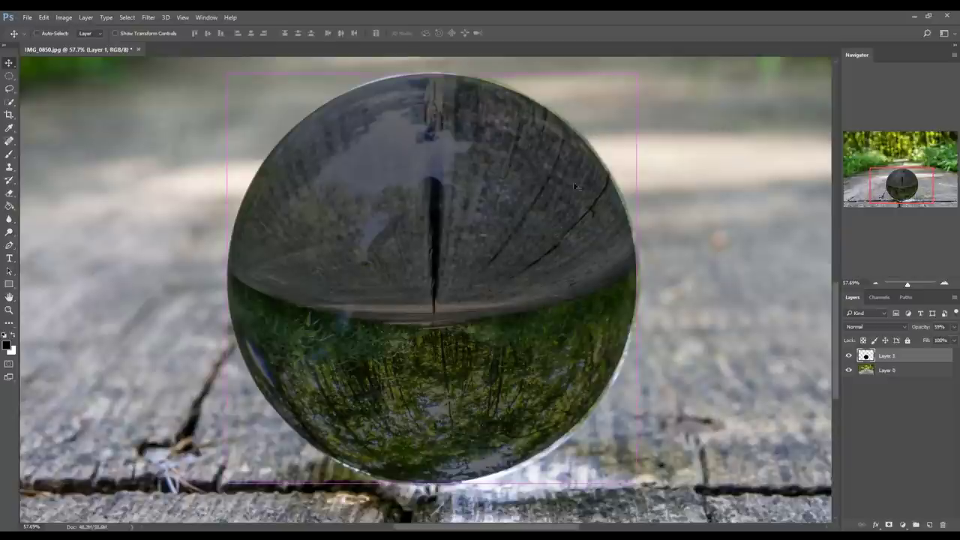
# - Narrow the circle's width to about 99% to match the ball's outline
pyautogui.hotkey('ctrl', 't')
pyautogui.moveTo(230, 279); pyautogui.dragTo(234, 283)
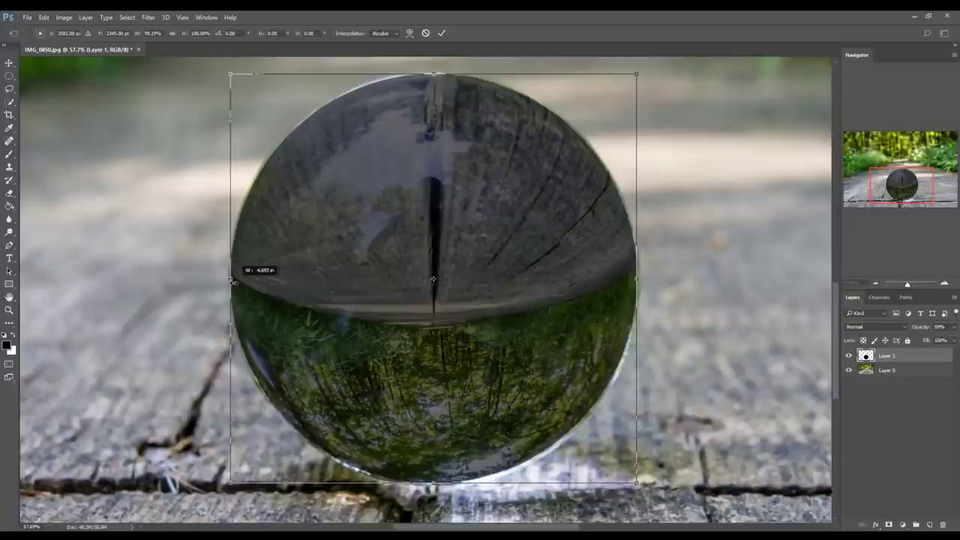
pyautogui.moveTo(232, 280); pyautogui.dragTo(231, 280)
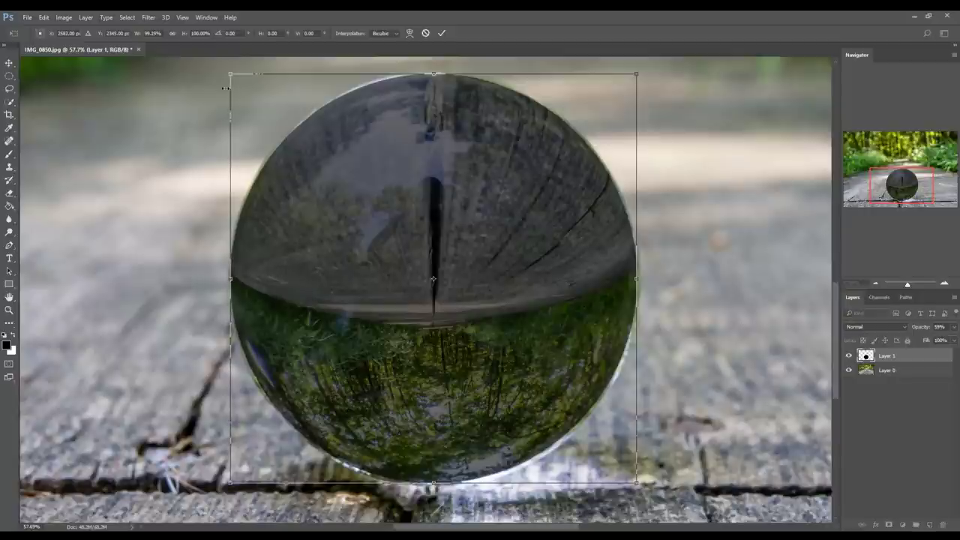
pyautogui.moveTo(231, 75); pyautogui.dragTo(284, 160)
pyautogui.hotkey('ctrl', 'z')
pyautogui.hotkey('ctrl', 'z')
pyautogui.moveTo(231, 278); pyautogui.dragTo(233, 287)
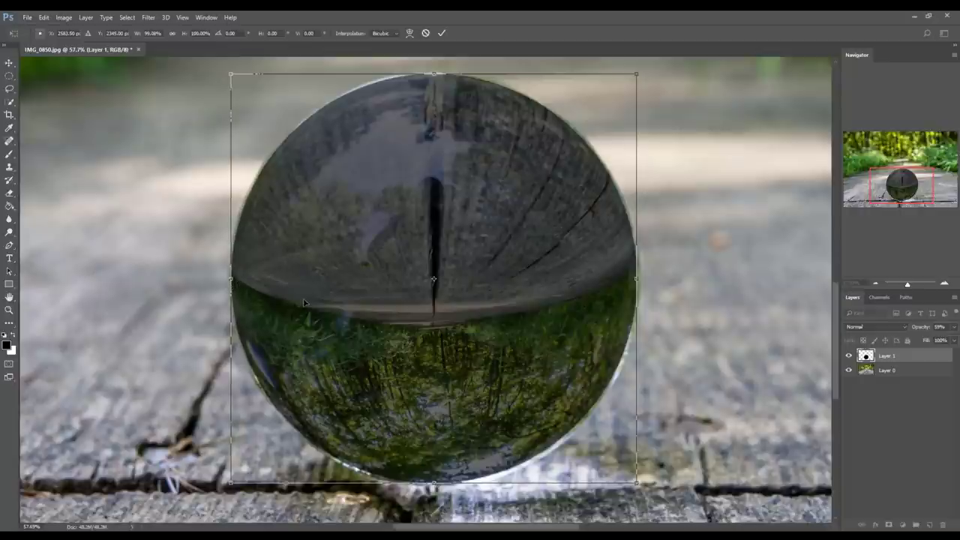
pyautogui.press('Return')
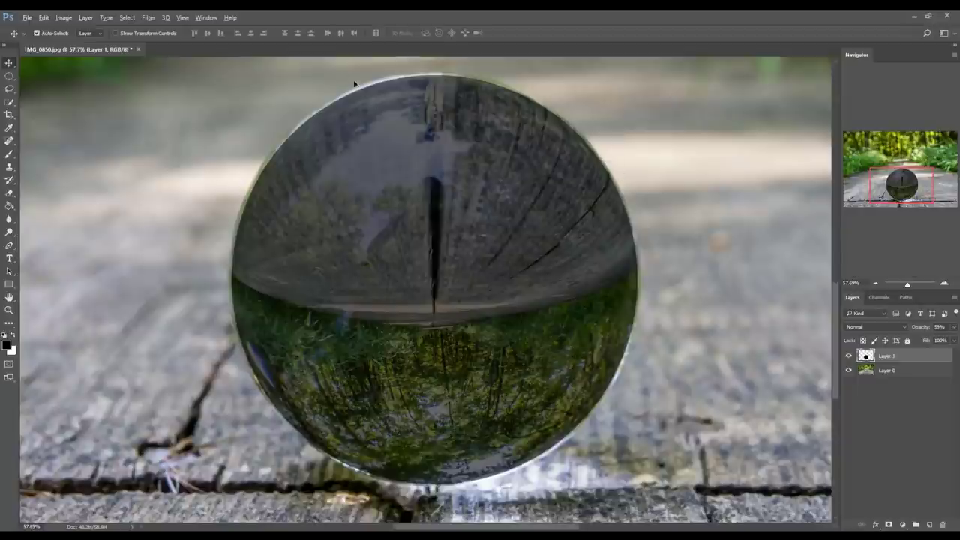
pyautogui.scroll(5, 353, 82)
# - Shrink Layer 1's circle to about 99.6% so it sits within the glass edge
pyautogui.moveTo(892, 187); pyautogui.dragTo(905, 190)
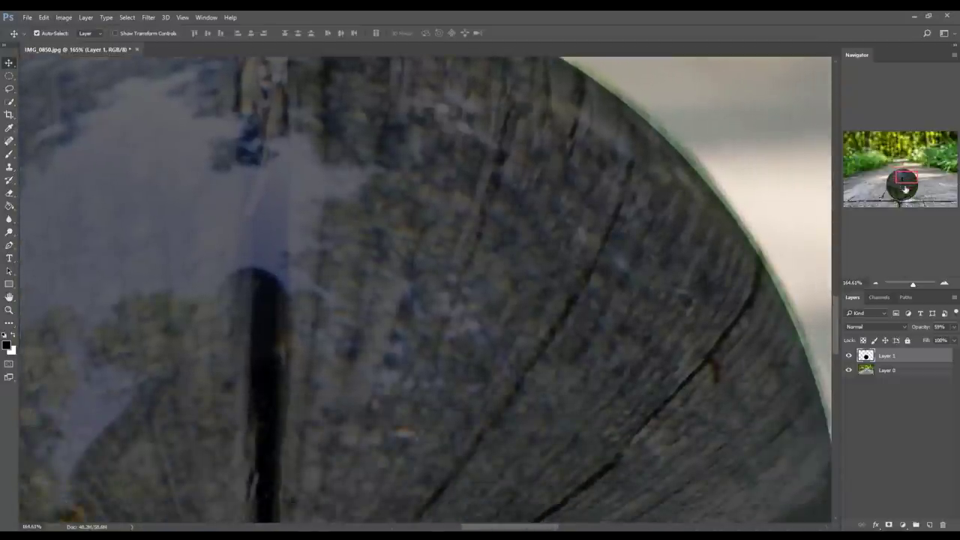
pyautogui.scroll(-5, 734, 211)
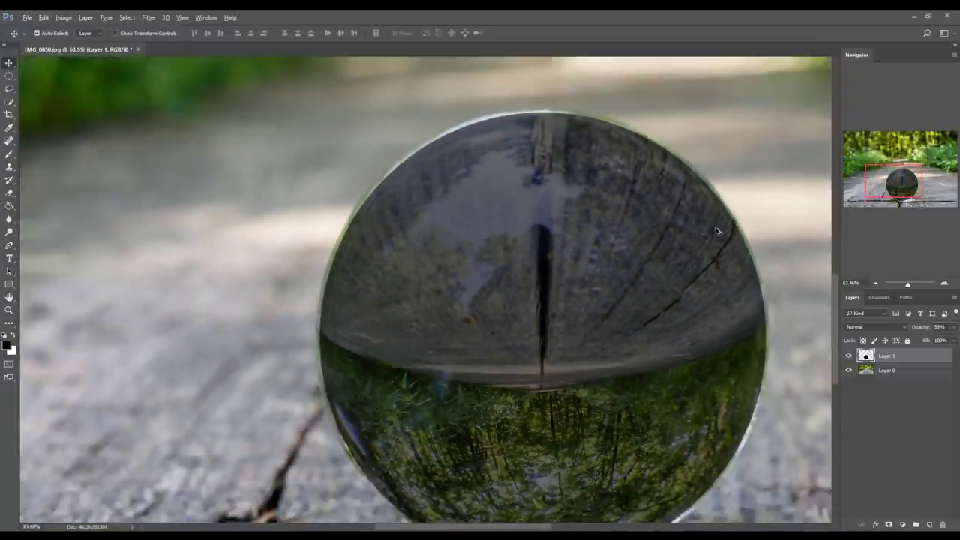
pyautogui.scroll(4, 445, 497)
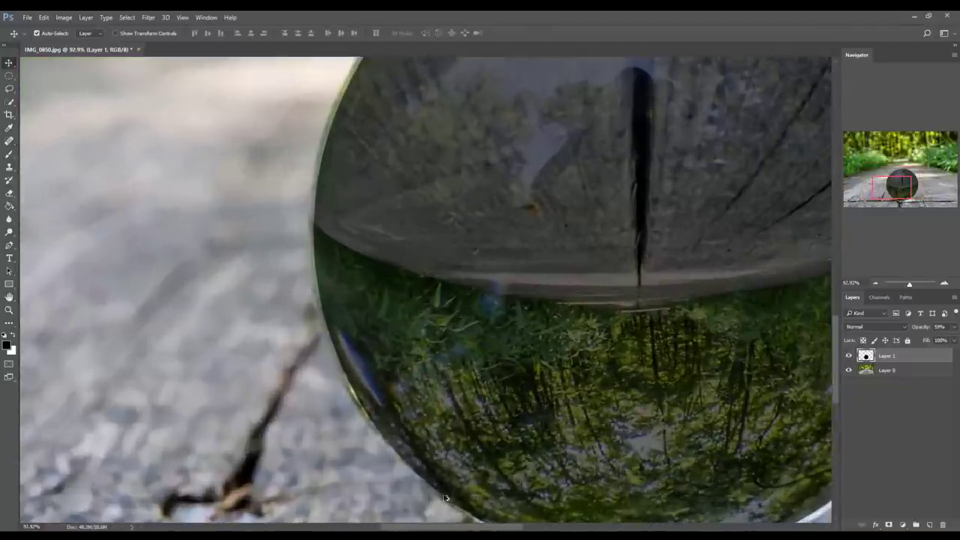
pyautogui.scroll(-2, 445, 498)
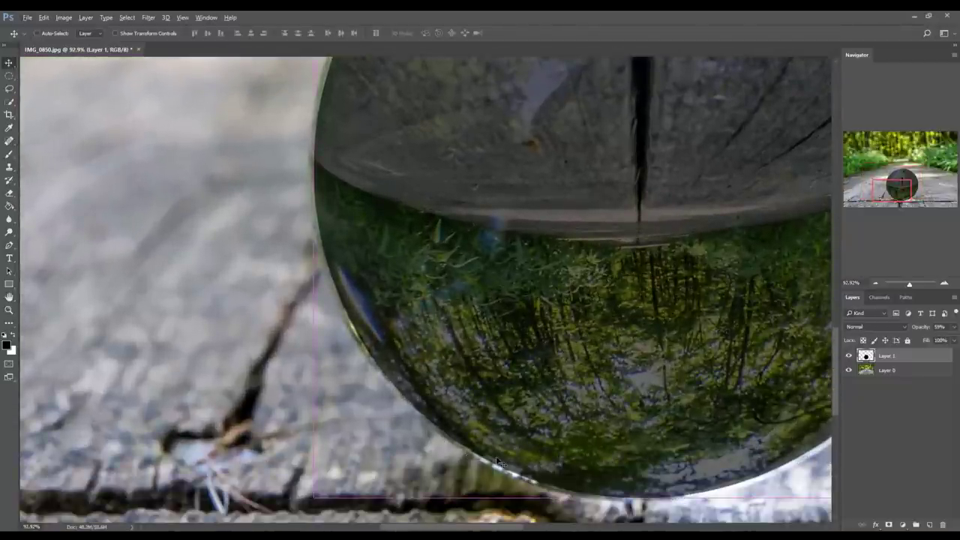
pyautogui.hotkey('ctrl', 't')
pyautogui.moveTo(313, 497); pyautogui.dragTo(315, 495)
pyautogui.moveTo(904, 195); pyautogui.dragTo(912, 182)
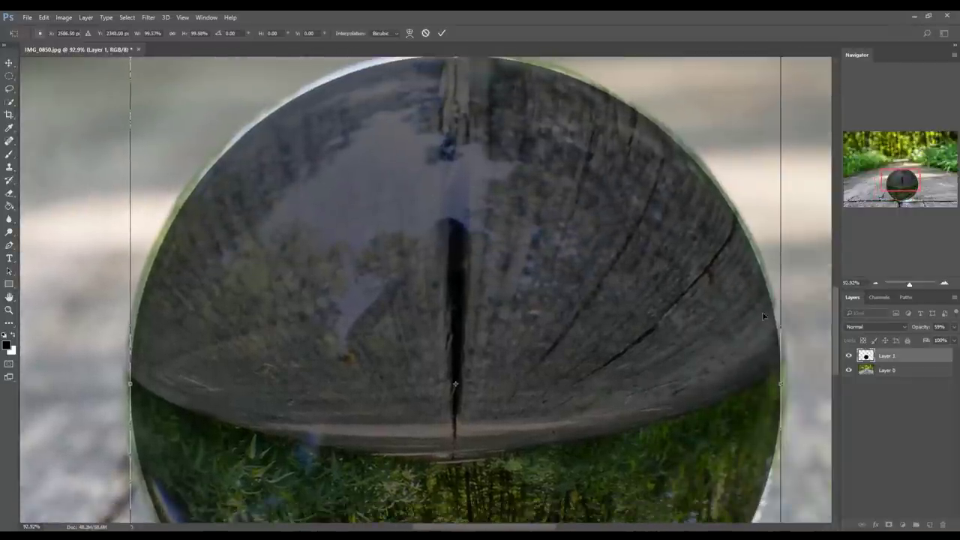
pyautogui.press('Return')
pyautogui.scroll(-3, 499, 382)
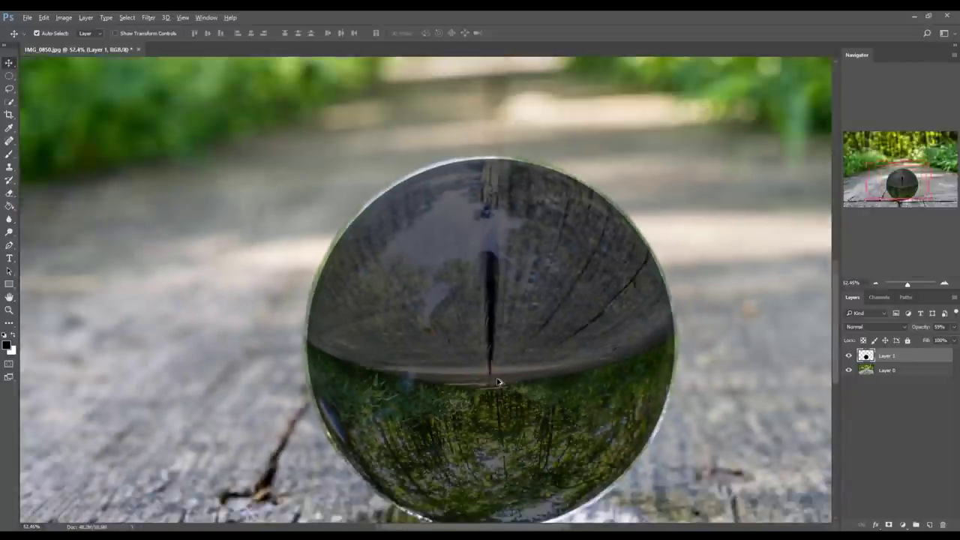
pyautogui.scroll(-2, 477, 397)
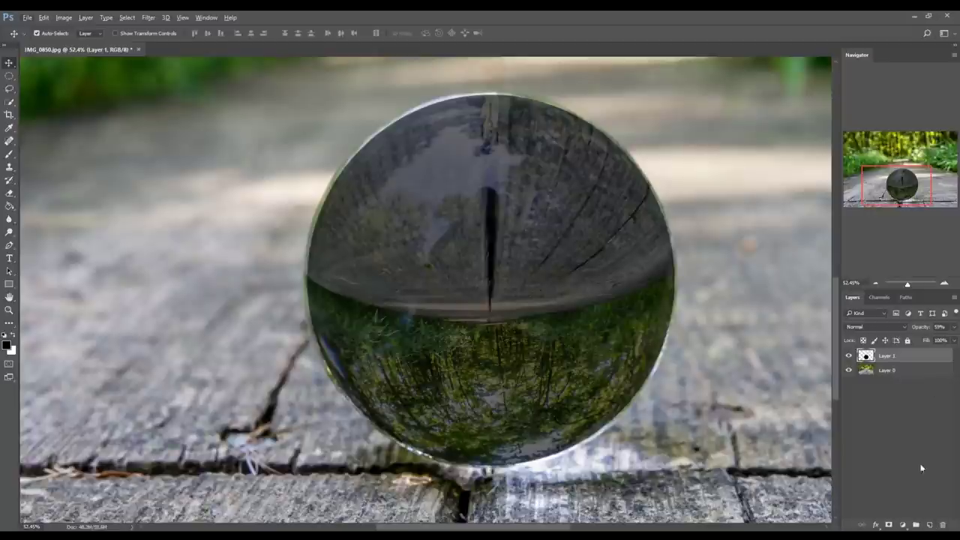
pyautogui.press('ctrl')
# - Load Layer 1's circle as a selection and feather it by 10 pixels
pyautogui.keyDown('ctrl'); pyautogui.click(866, 356); pyautogui.keyUp('ctrl')
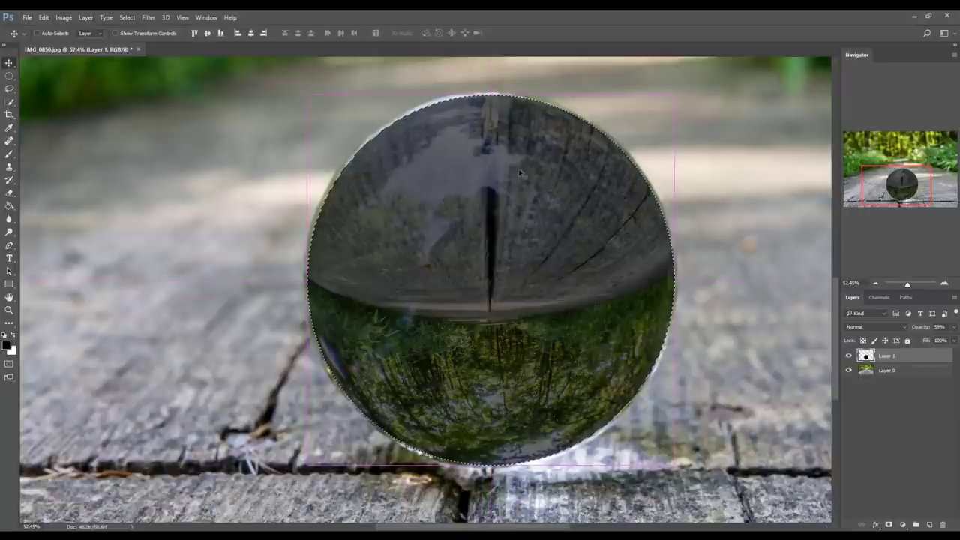
pyautogui.moveTo(529, 311); pyautogui.dragTo(536, 485)
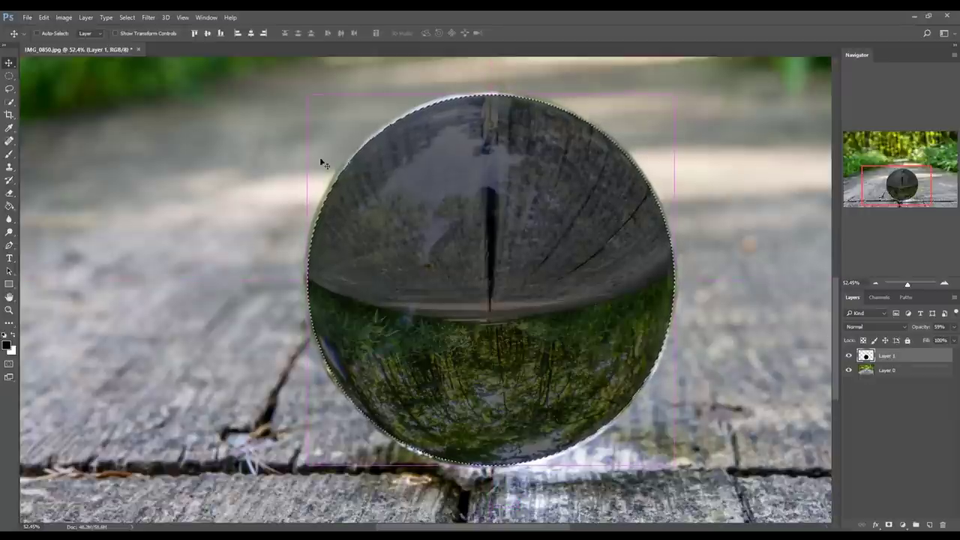
pyautogui.click(131, 17)
pyautogui.moveTo(204, 150)
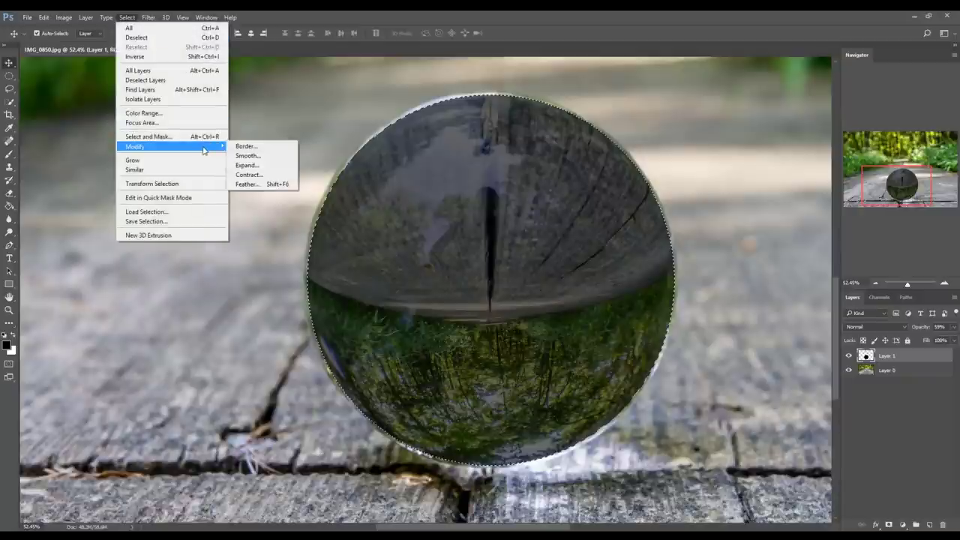
pyautogui.click(255, 184)
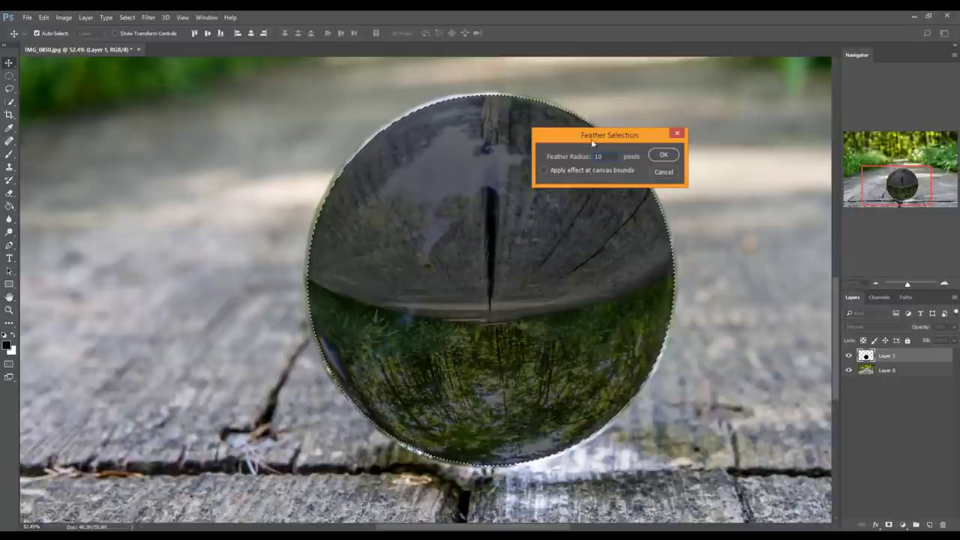
pyautogui.moveTo(589, 139); pyautogui.dragTo(694, 104)
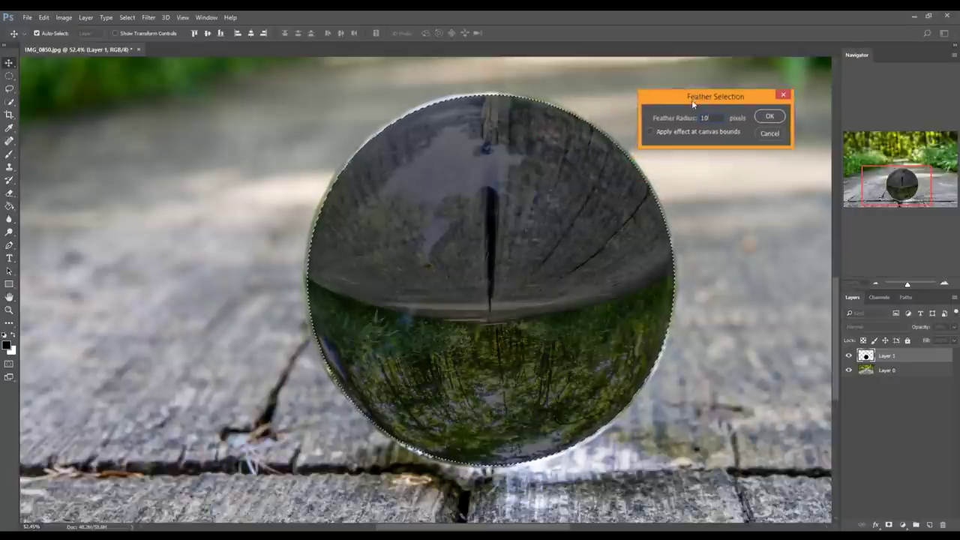
pyautogui.click(769, 117)
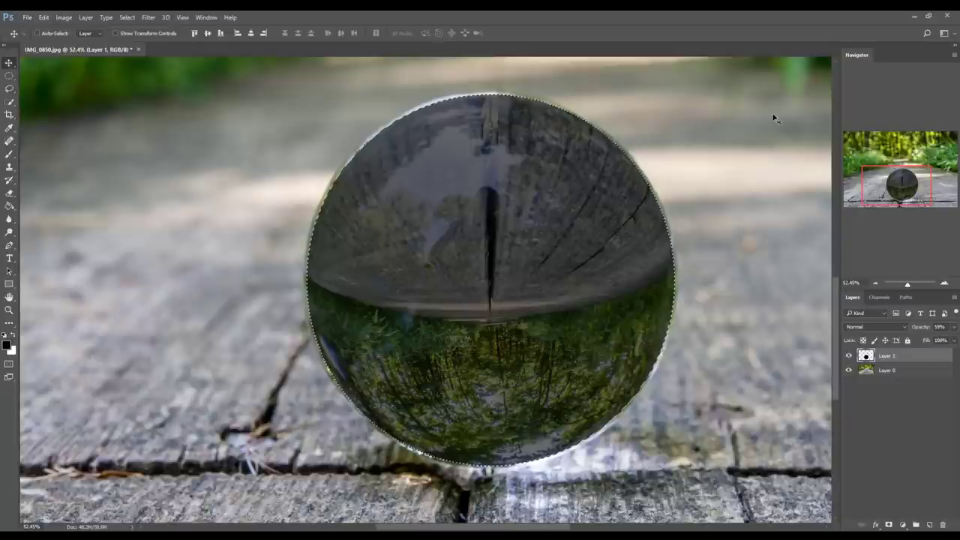
# - Invert the feathered ball selection, inspect the edge up close, then deselect
pyautogui.click(129, 18)
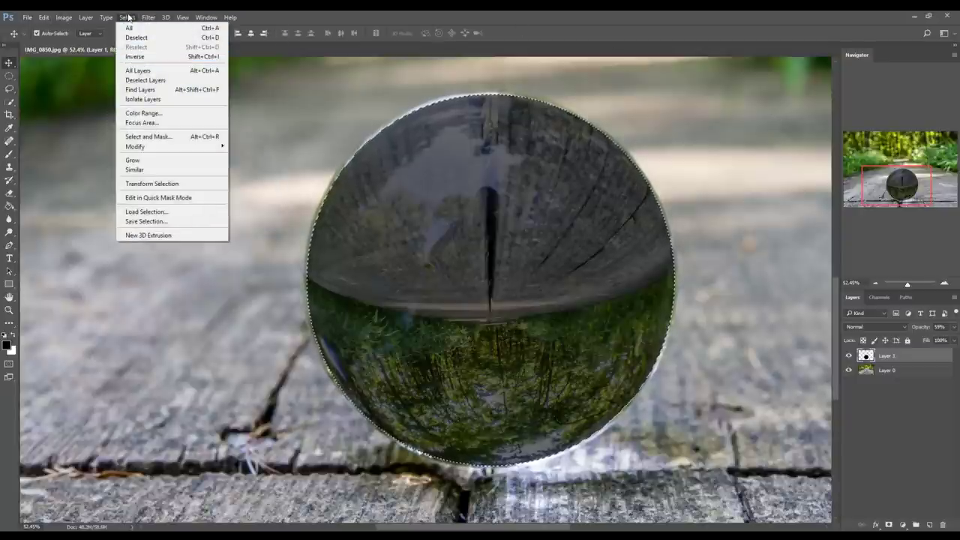
pyautogui.click(139, 58)
pyautogui.scroll(-5, 655, 164)
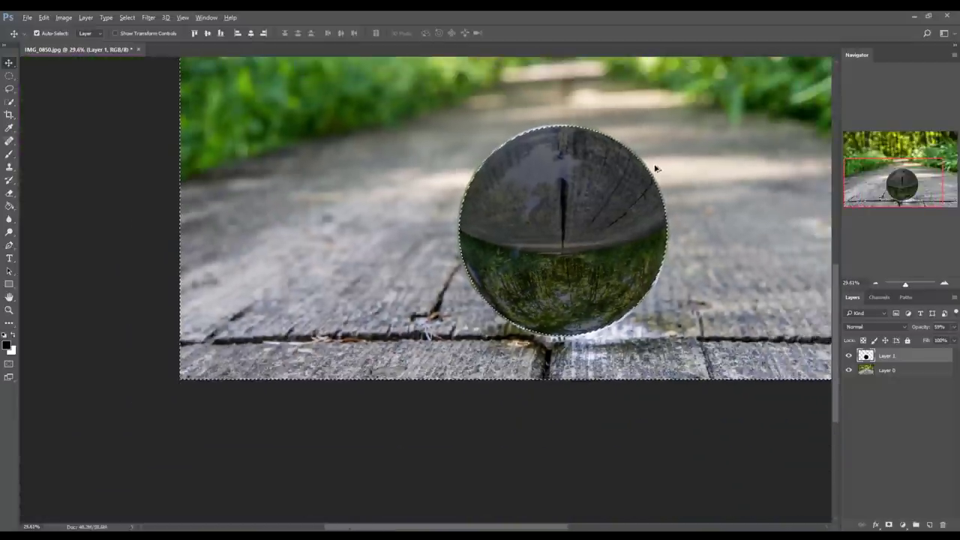
pyautogui.scroll(2, 486, 364)
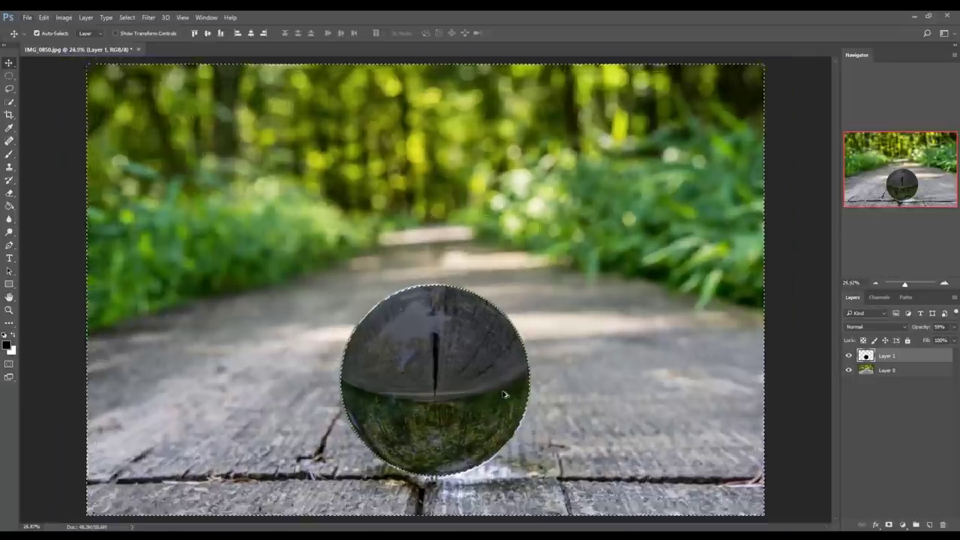
pyautogui.scroll(2, 494, 363)
pyautogui.click(868, 189)
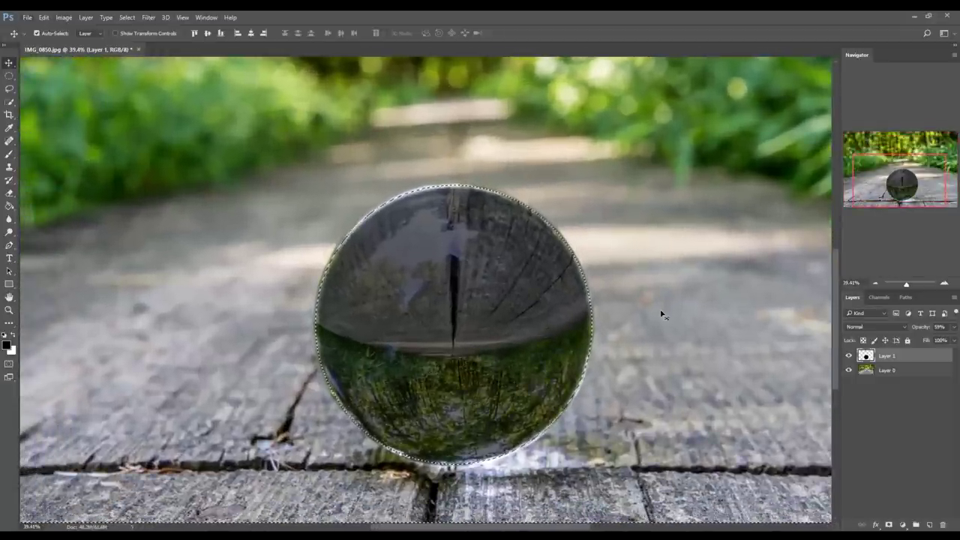
pyautogui.press('ctrl')
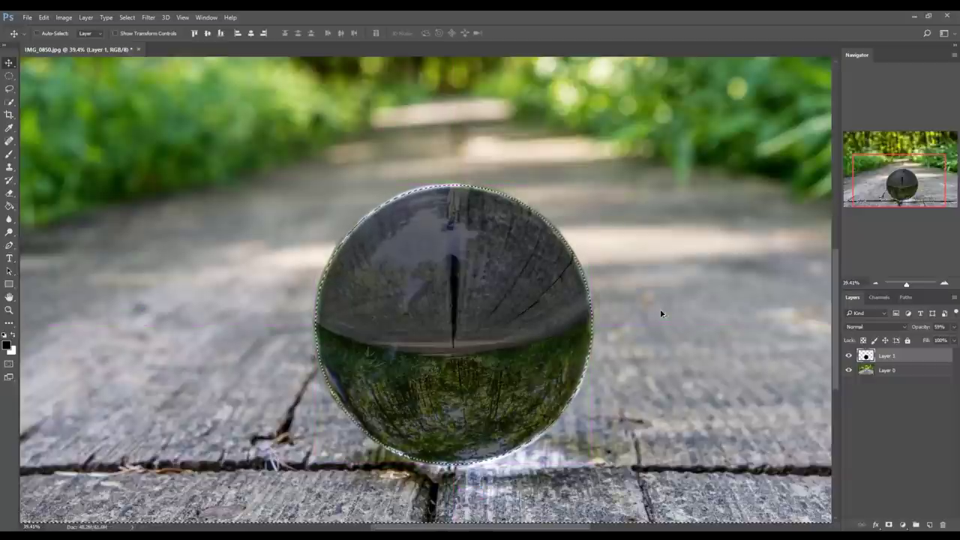
pyautogui.click(9, 89)
pyautogui.click(70, 112)
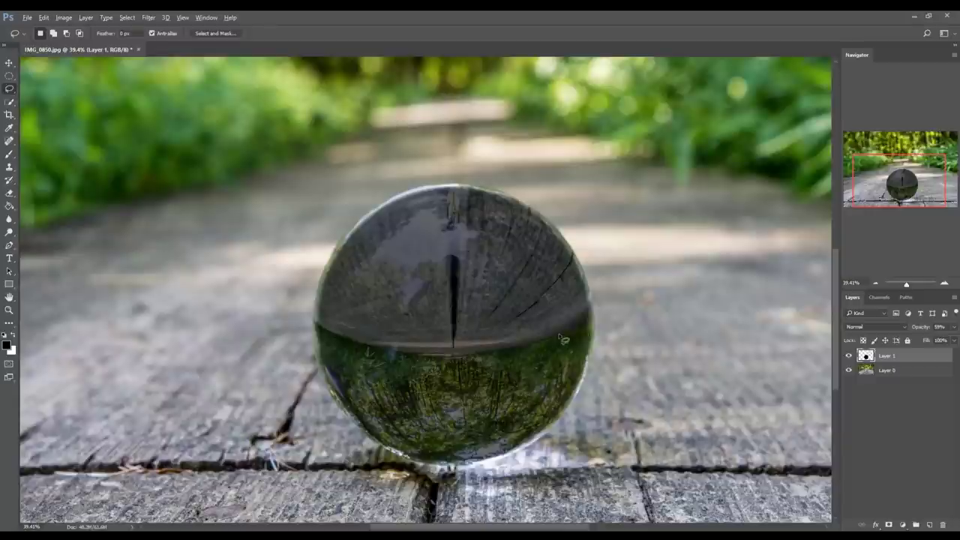
# - Enlarge the sphere layer to about 100.57%
pyautogui.scroll(1, 559, 333)
pyautogui.hotkey('ctrl', 't')
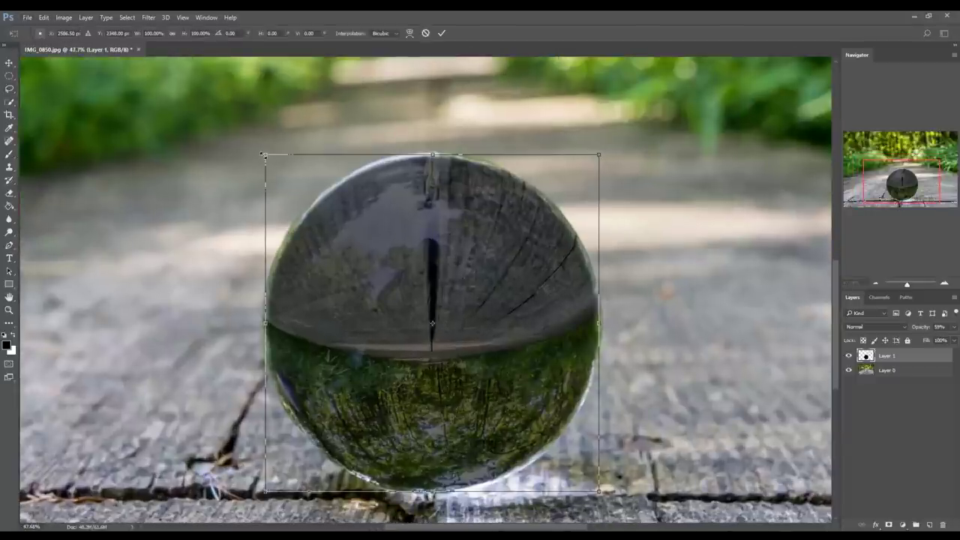
pyautogui.moveTo(263, 155); pyautogui.dragTo(260, 155)
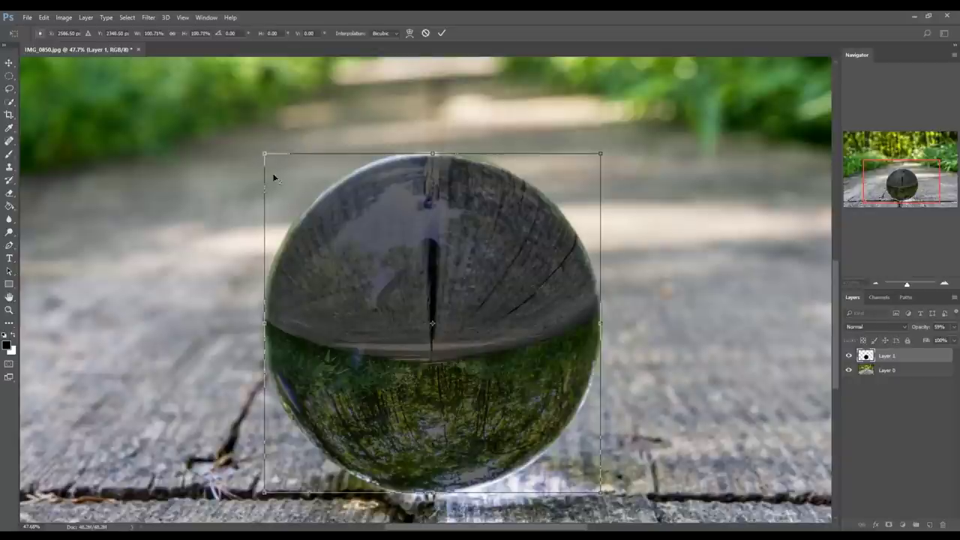
pyautogui.press('Return')
# - Compare Layer 1 against the photo by toggling its visibility, then move it down onto the ball
pyautogui.press('l')
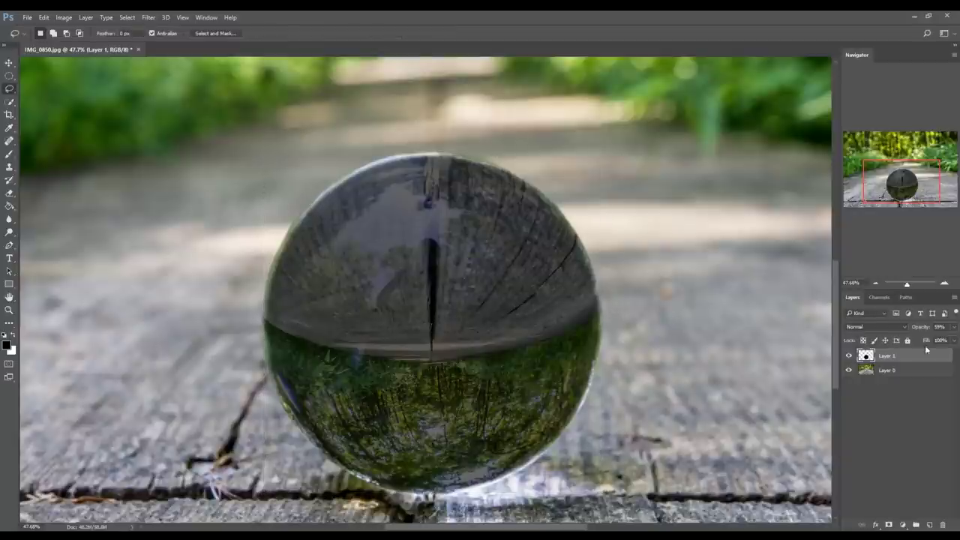
pyautogui.click(849, 356)
pyautogui.click(849, 356)
pyautogui.keyDown('ctrl'); pyautogui.click(865, 357); pyautogui.keyUp('ctrl')
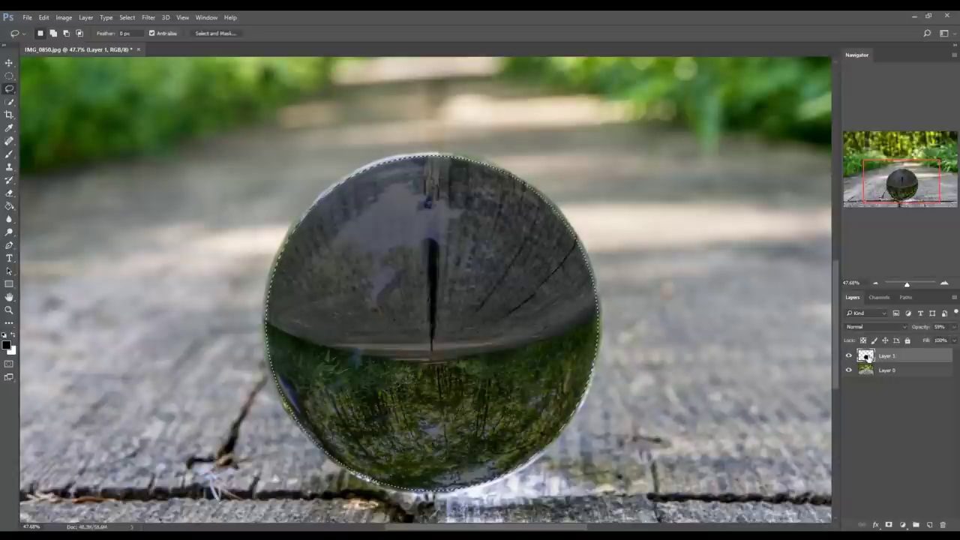
pyautogui.click(848, 356)
pyautogui.click(848, 356)
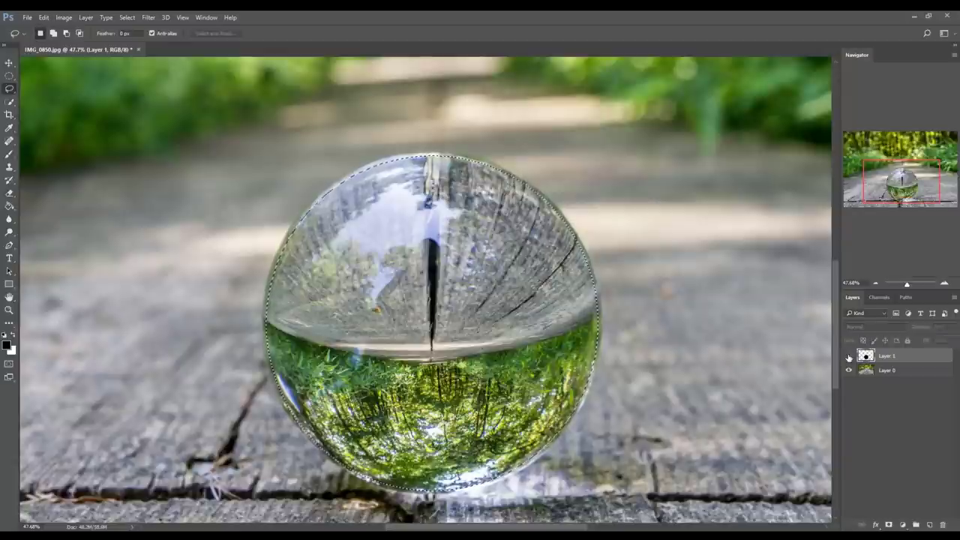
pyautogui.click(9, 63)
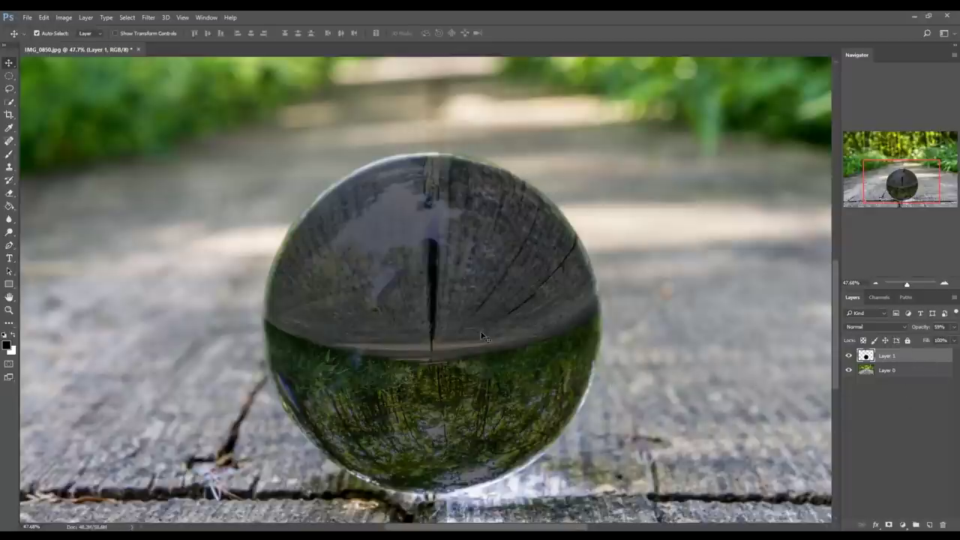
pyautogui.moveTo(481, 322); pyautogui.dragTo(481, 355)
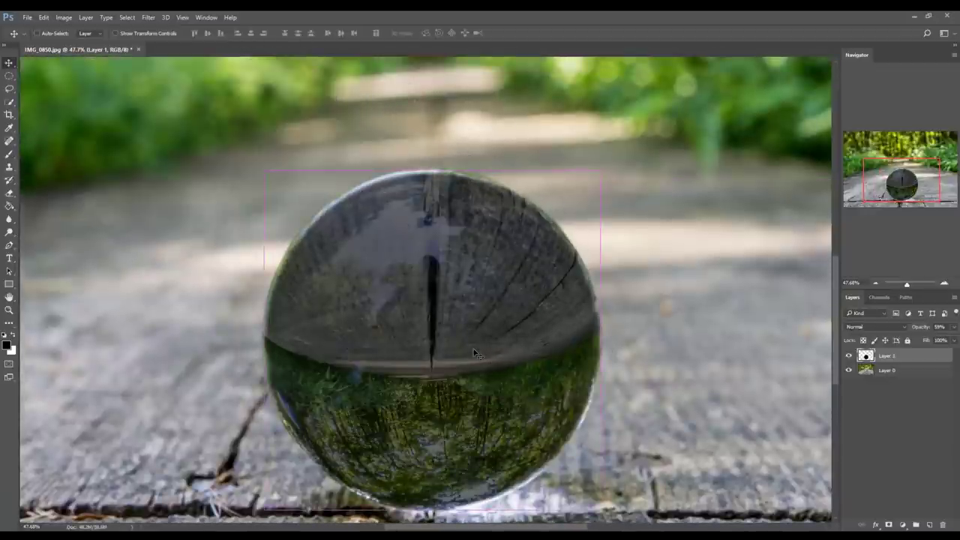
pyautogui.scroll(-3, 487, 360)
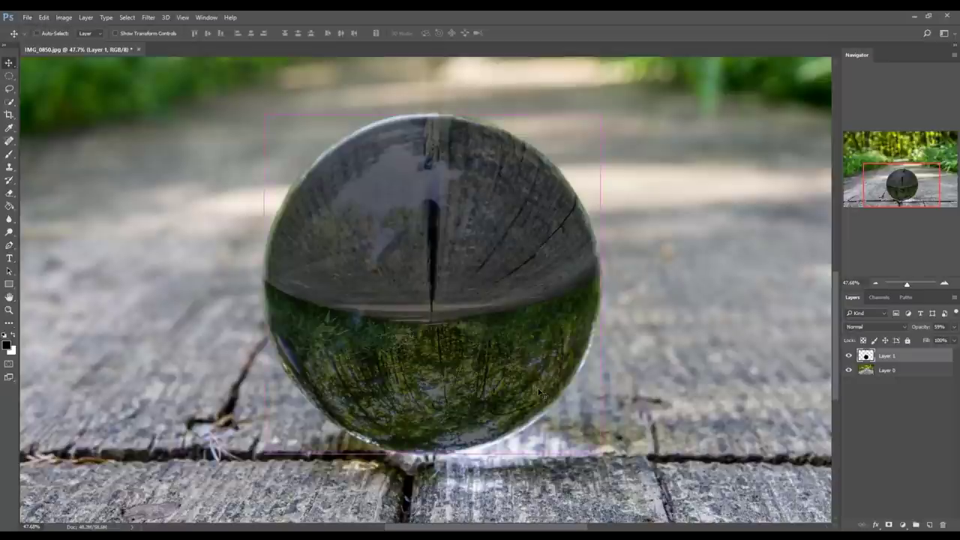
pyautogui.scroll(-1, 607, 385)
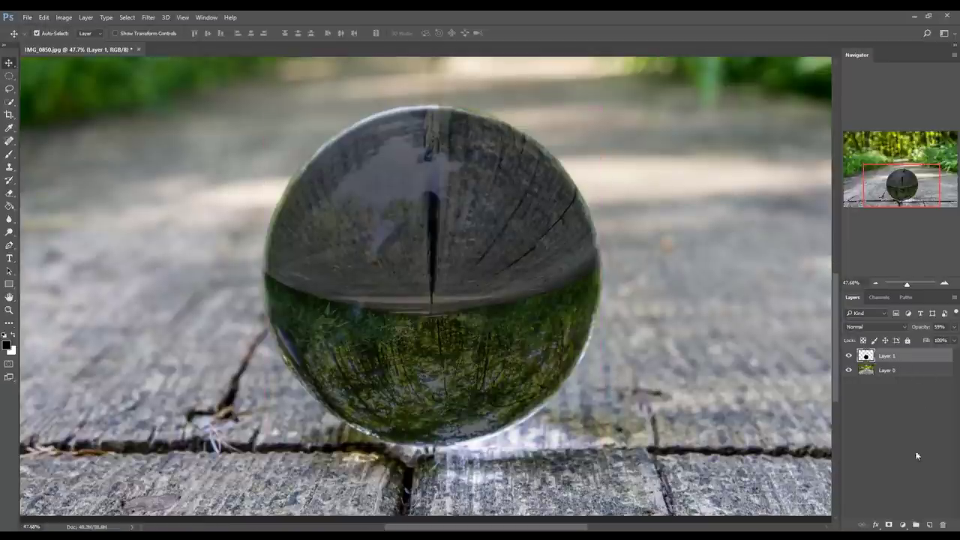
# - Add Layer 2 at the bottom of the stack and fill it with pure red
pyautogui.click(929, 525)
pyautogui.moveTo(911, 363); pyautogui.dragTo(913, 395)
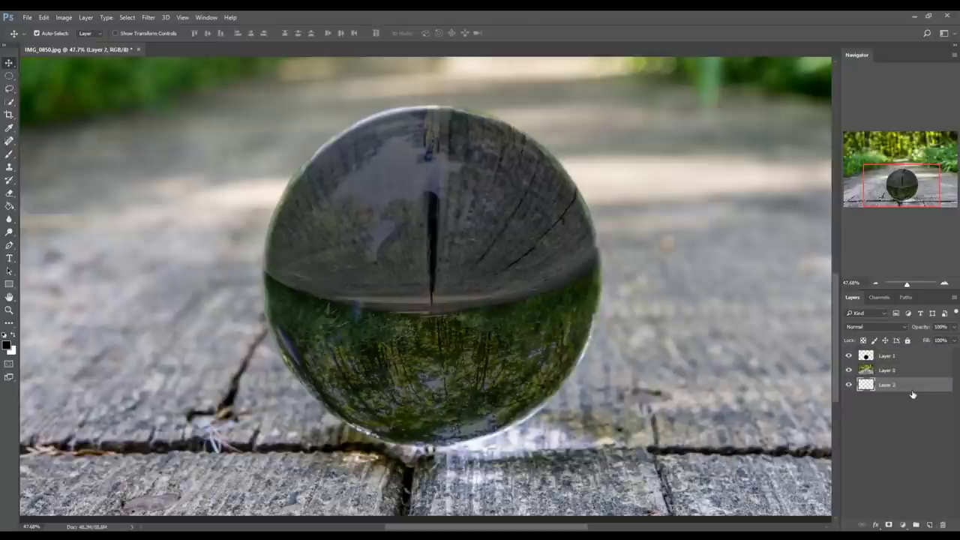
pyautogui.click(9, 206)
pyautogui.click(7, 344)
pyautogui.moveTo(450, 244); pyautogui.dragTo(546, 107)
pyautogui.click(577, 144)
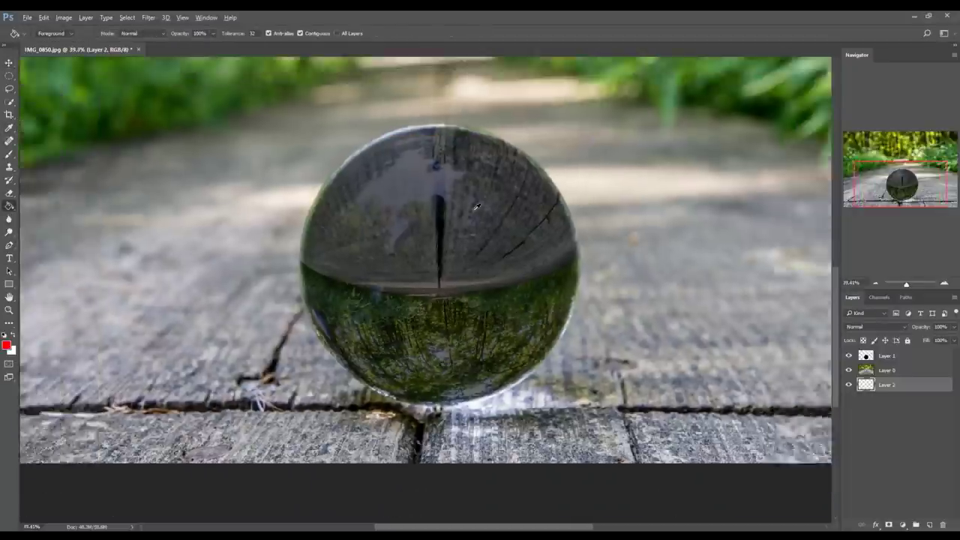
pyautogui.hotkey('ctrl', '0')
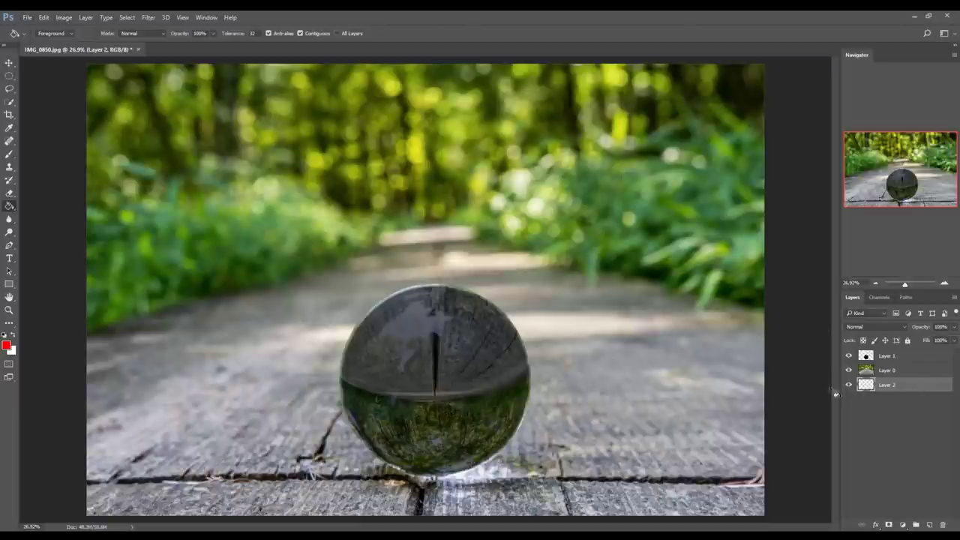
pyautogui.click(260, 328)
pyautogui.click(10, 89)
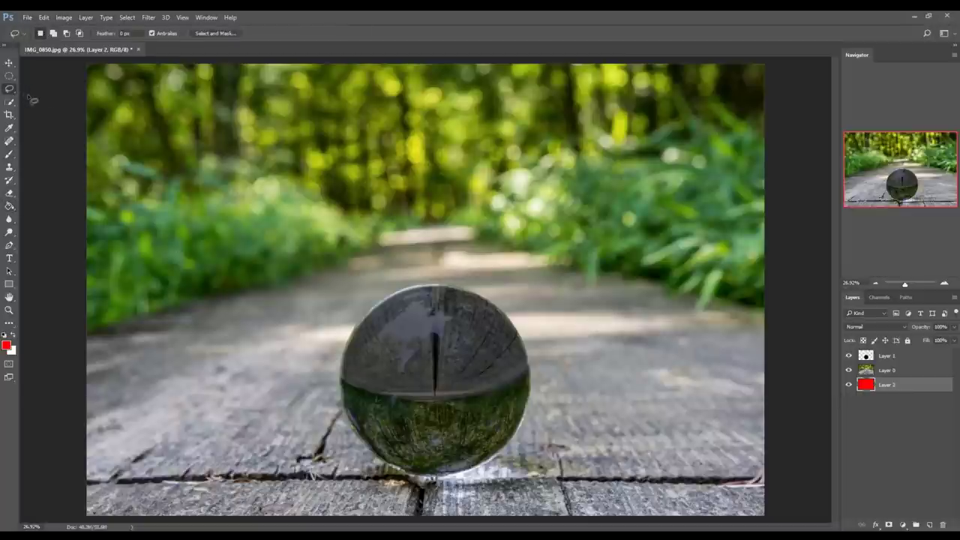
# - Make Layer 1 active and load its circular ball outline as a selection
pyautogui.scroll(3, 413, 206)
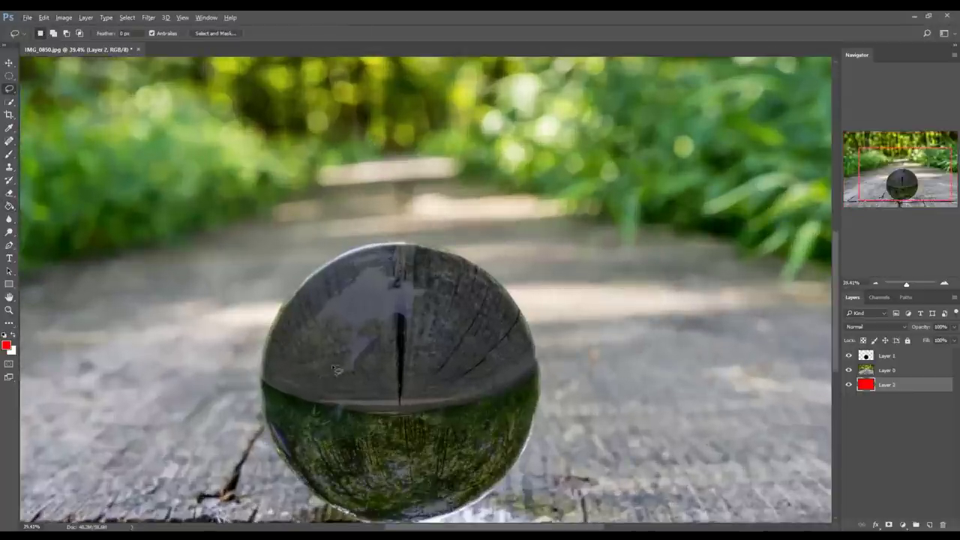
pyautogui.scroll(-3, 318, 405)
pyautogui.scroll(2, 319, 404)
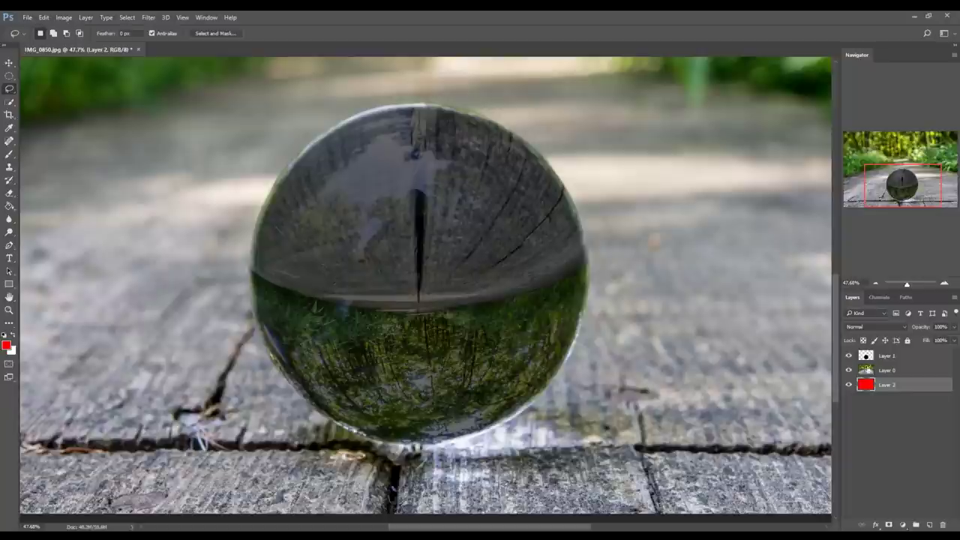
pyautogui.click(923, 357)
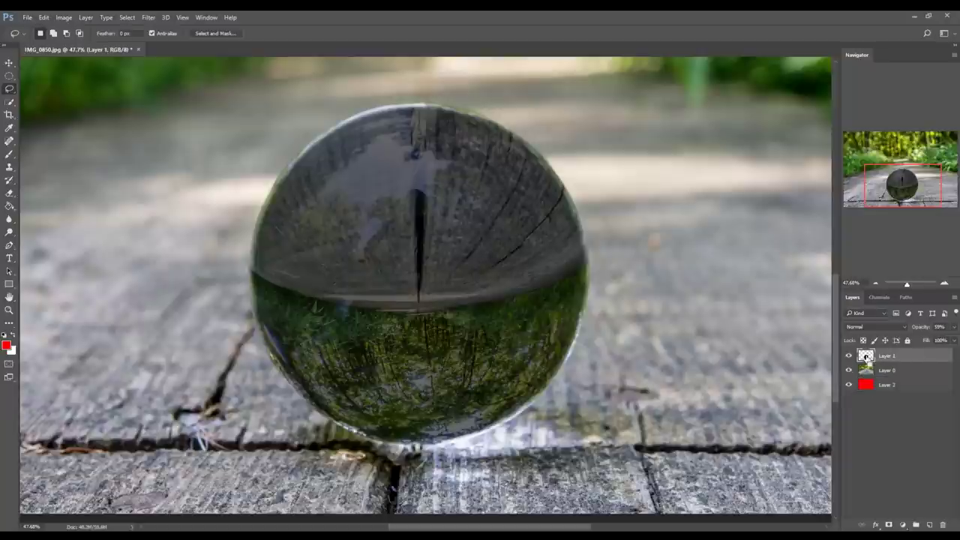
pyautogui.keyDown('ctrl'); pyautogui.click(865, 358); pyautogui.keyUp('ctrl')
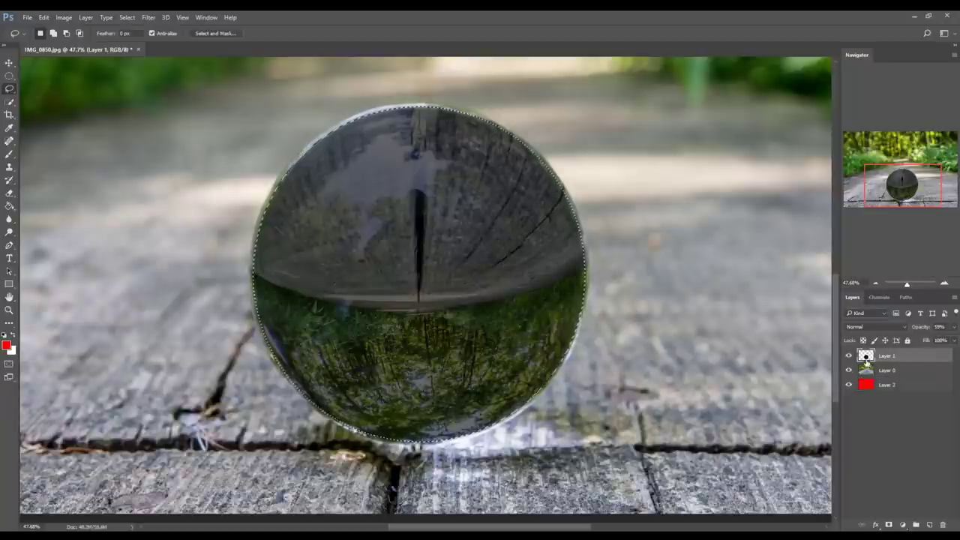
# - Hide Layer 1 to reveal the clear crystal ball and make Layer 0 active
pyautogui.click(849, 357)
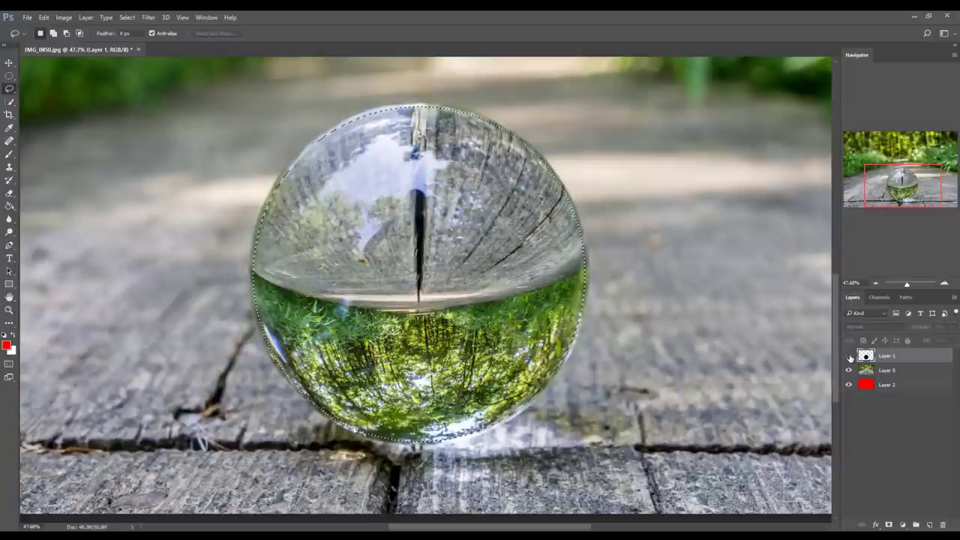
pyautogui.click(849, 357)
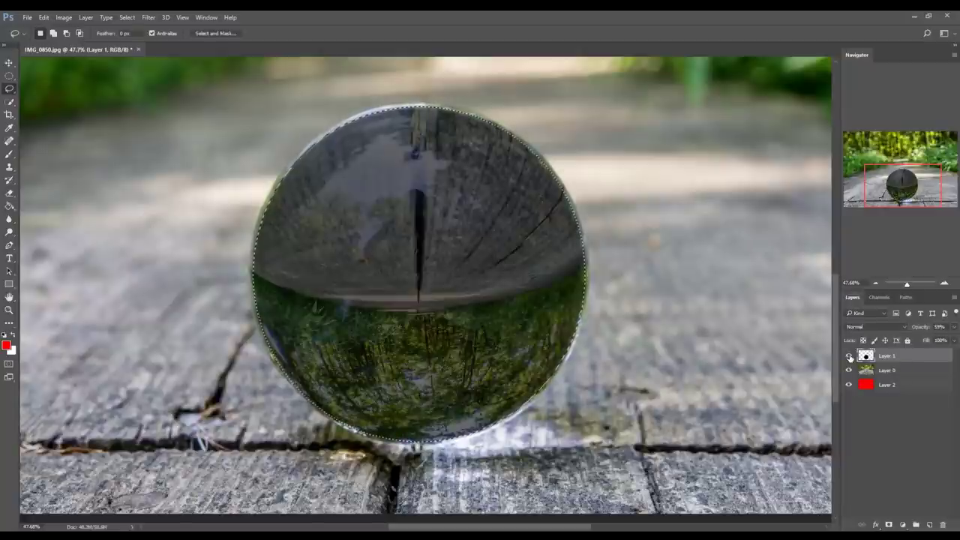
pyautogui.click(850, 357)
pyautogui.click(849, 357)
pyautogui.click(849, 357)
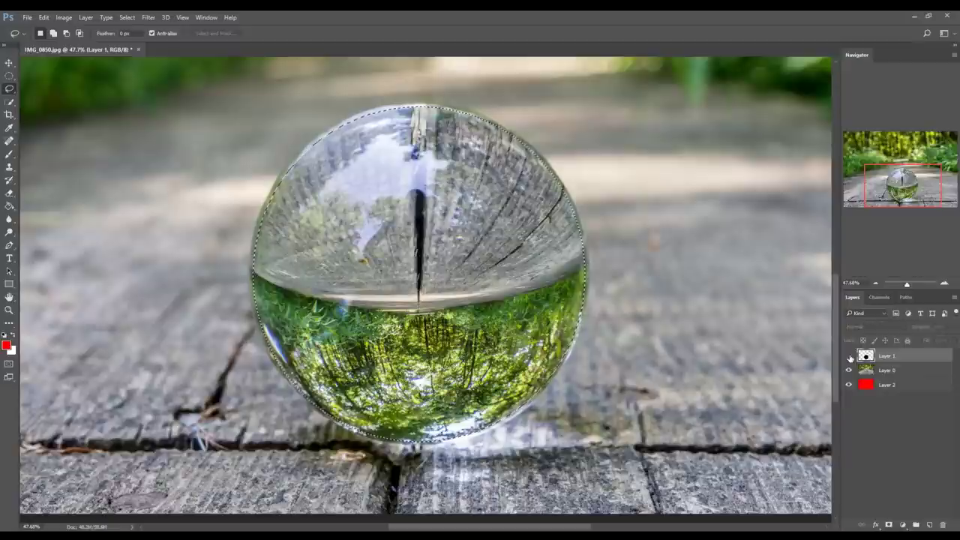
pyautogui.click(914, 372)
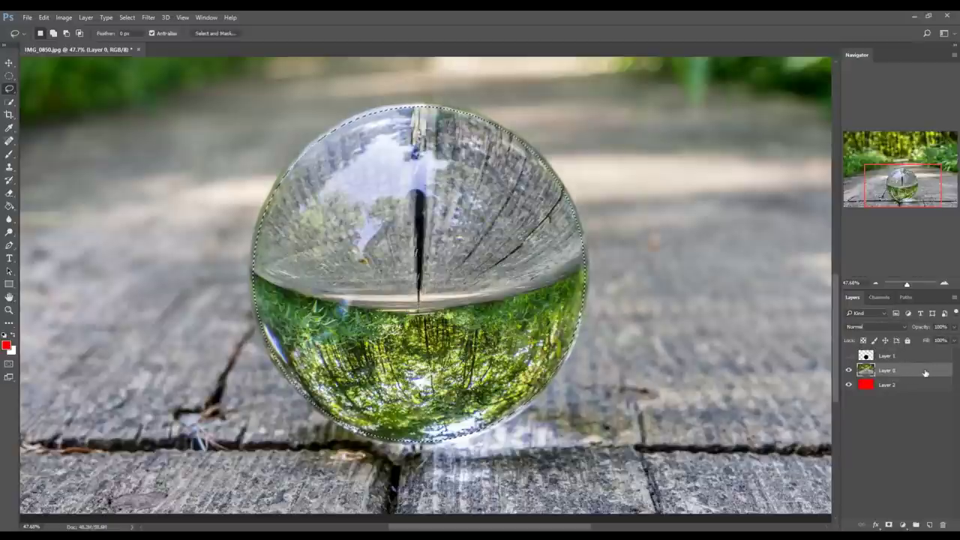
# - Cut the selected ball out of Layer 0 and place it on a new Layer 3
pyautogui.click(44, 17)
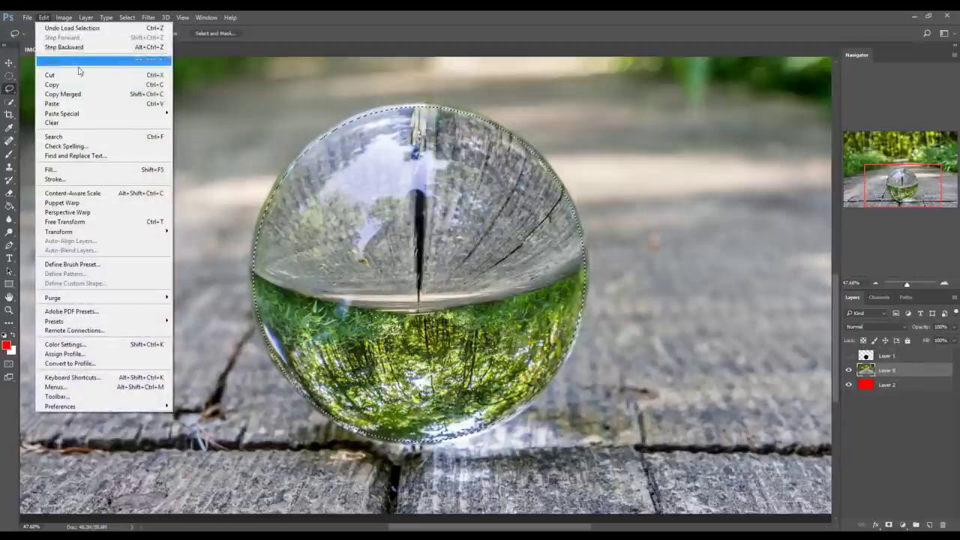
pyautogui.press('Escape')
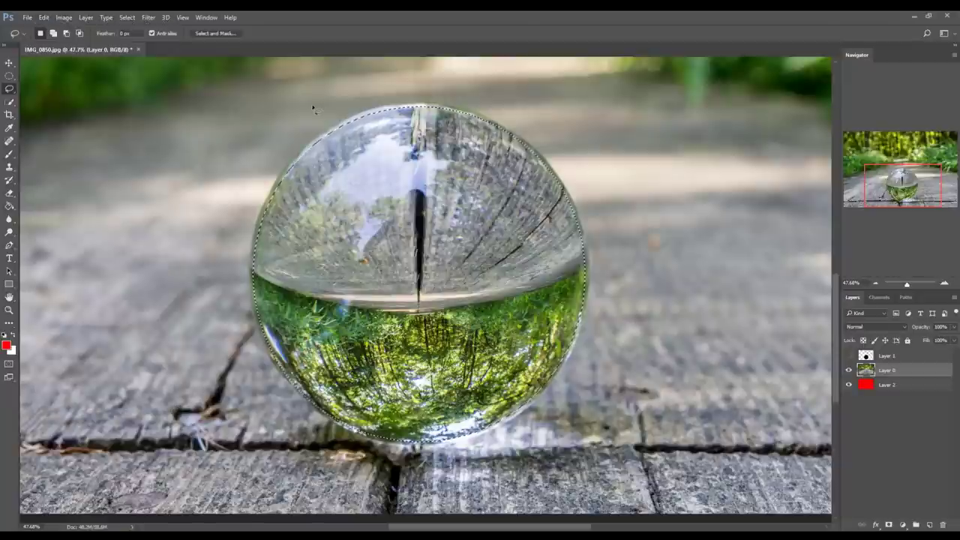
pyautogui.press('Delete')
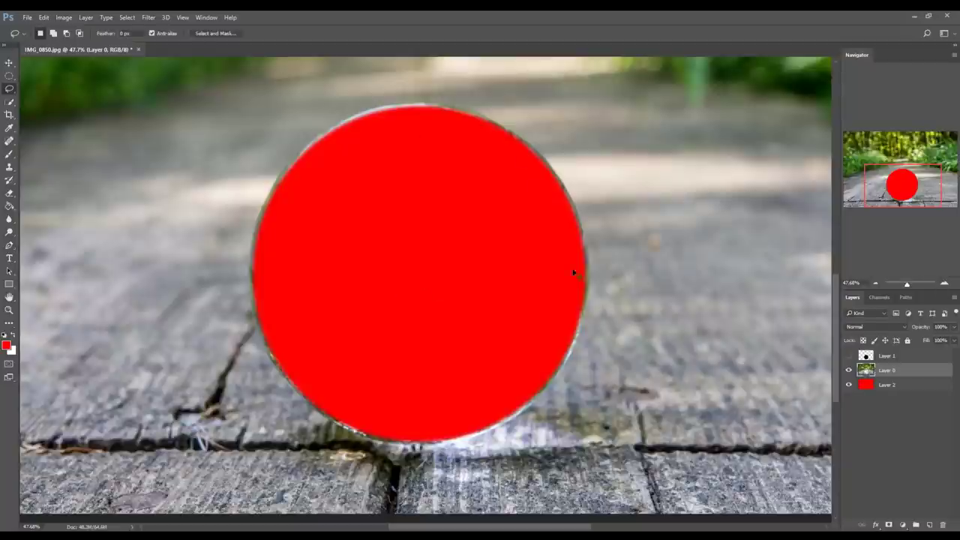
pyautogui.hotkey('ctrl', 'j')
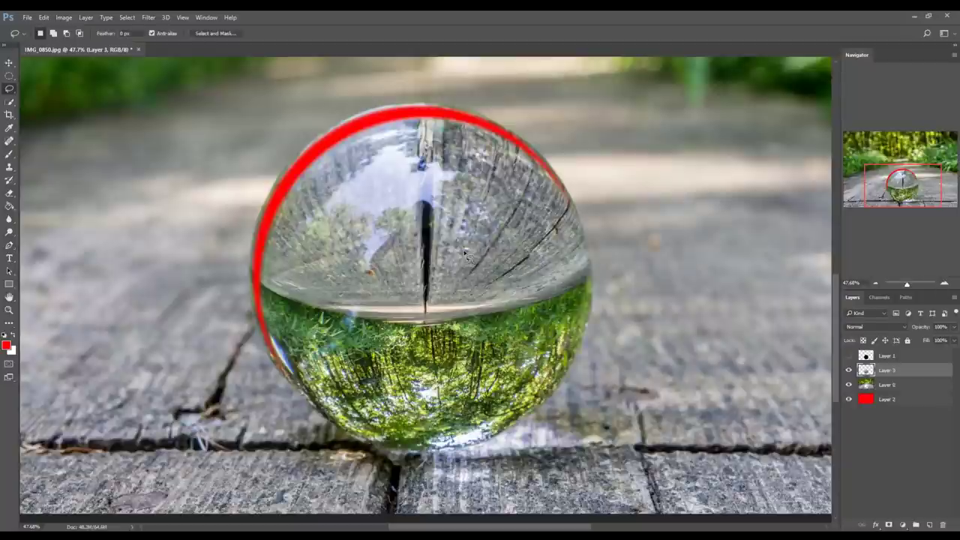
# - Move the ball copy up and left over the red hole
pyautogui.press('v')
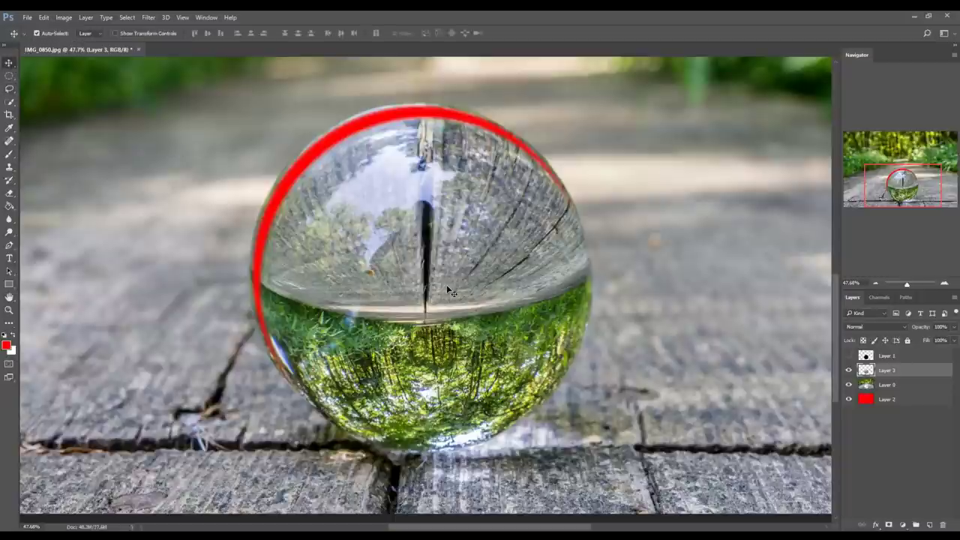
pyautogui.moveTo(448, 290); pyautogui.dragTo(439, 273)
pyautogui.scroll(1, 428, 283)
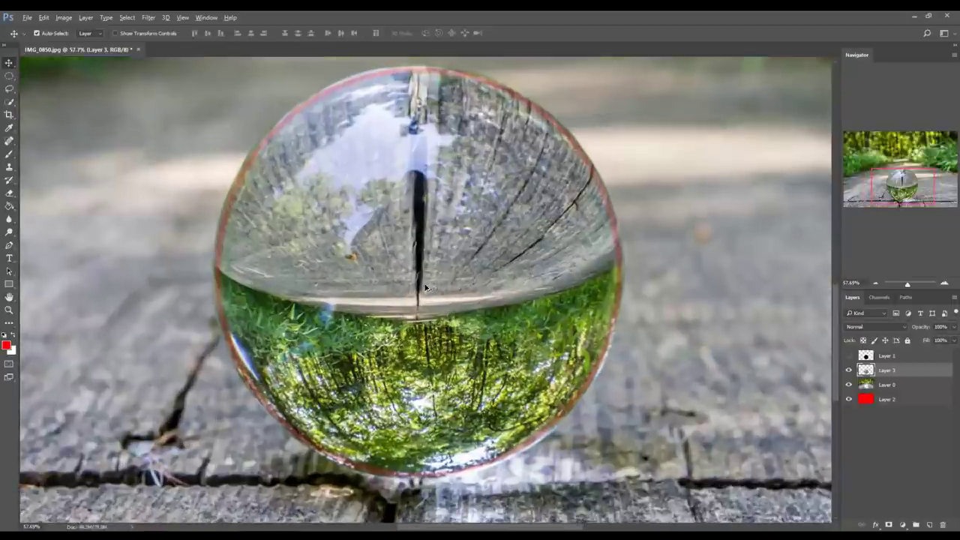
# - Enlarge Layer 3 to about 102% and confirm it fully covers the red hole
pyautogui.hotkey('ctrl', 't')
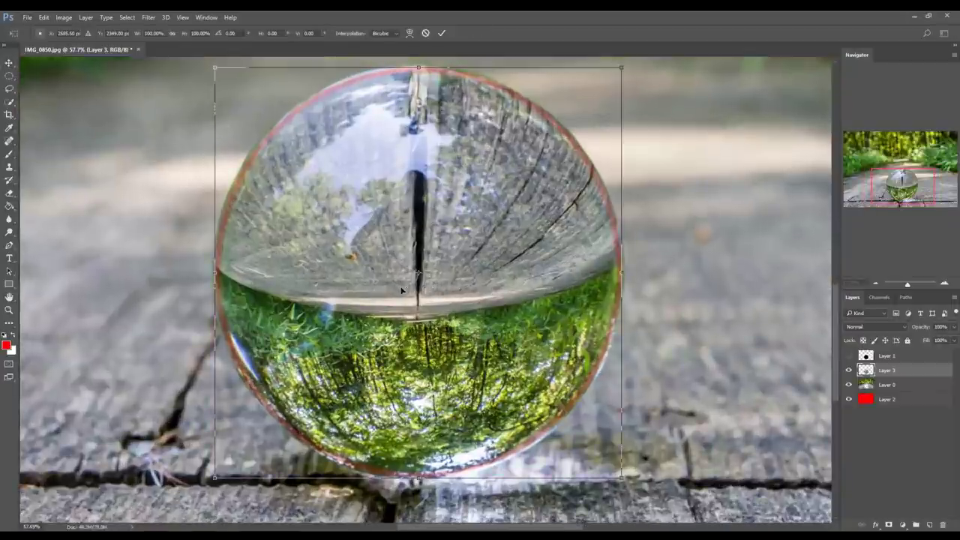
pyautogui.scroll(2, 312, 205)
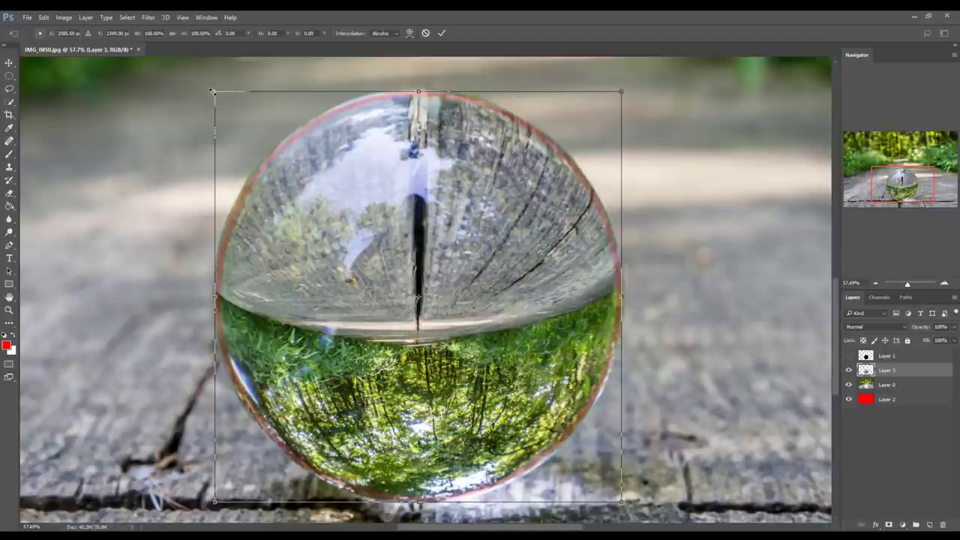
pyautogui.moveTo(212, 91); pyautogui.dragTo(206, 93)
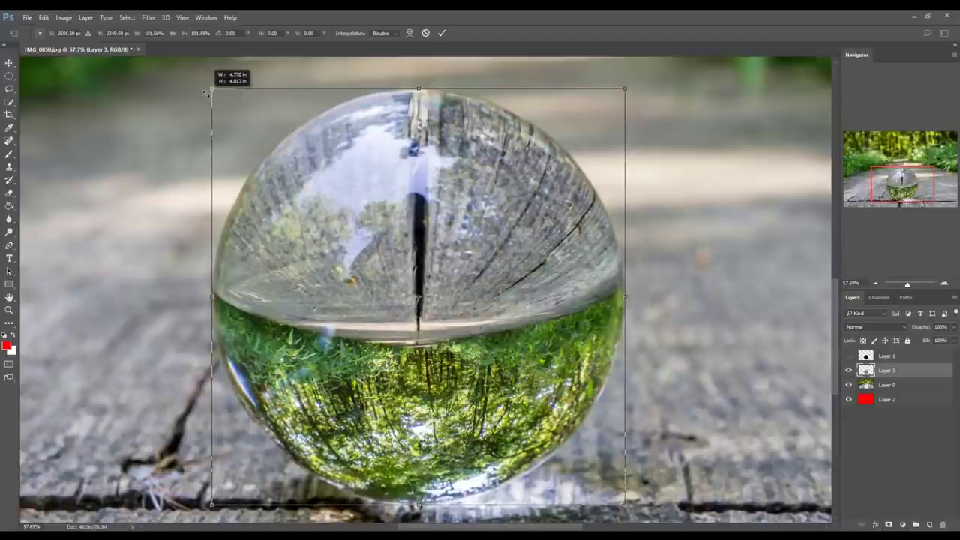
pyautogui.moveTo(205, 92); pyautogui.dragTo(205, 90)
pyautogui.press('Return')
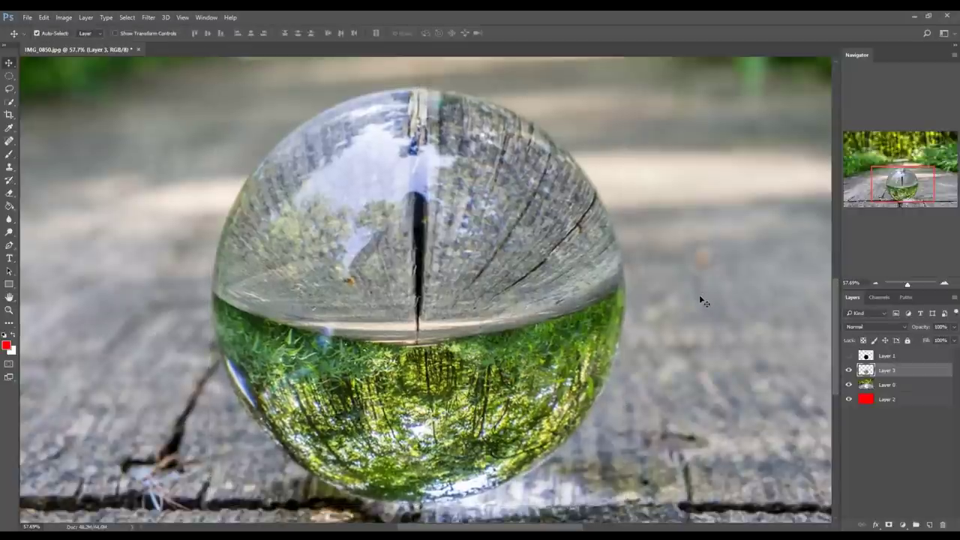
pyautogui.scroll(-5, 703, 300)
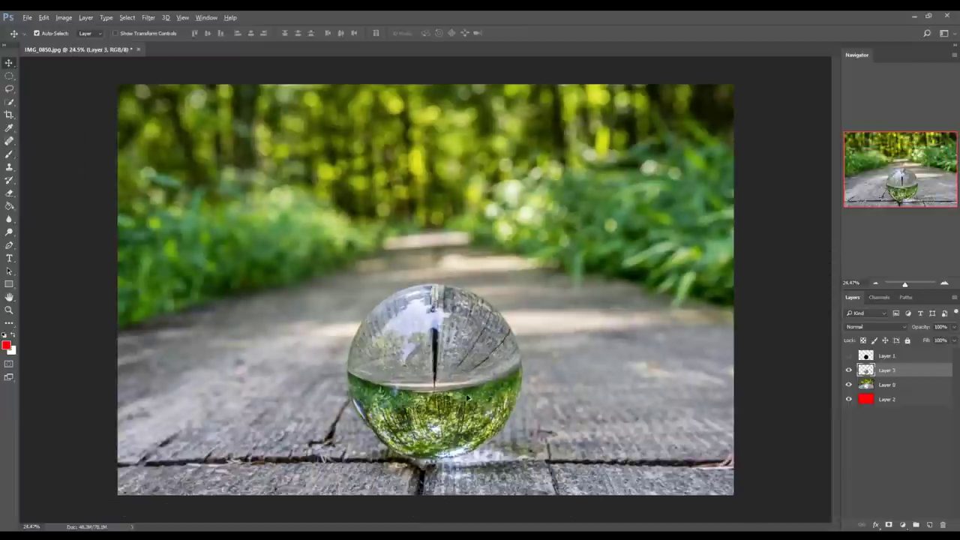
pyautogui.scroll(3, 464, 397)
pyautogui.click(848, 370)
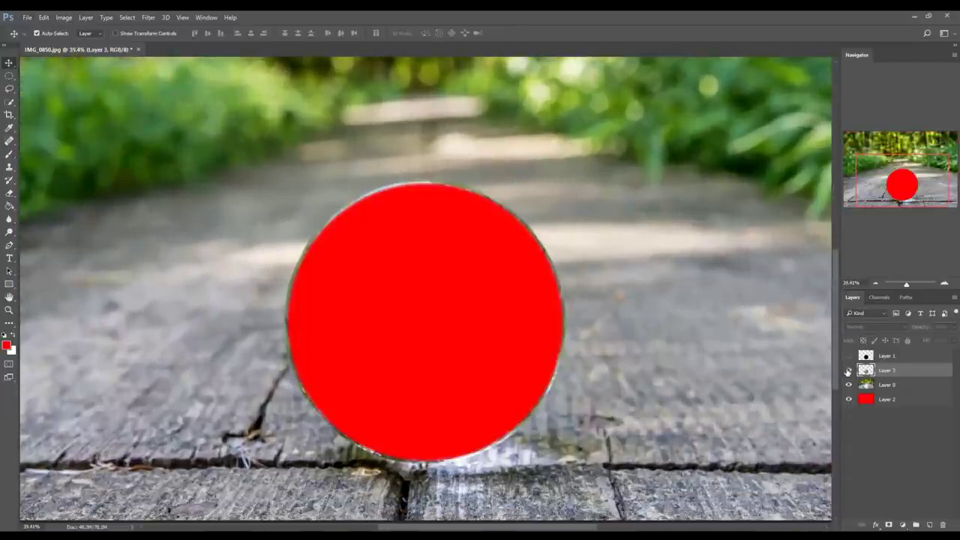
pyautogui.click(847, 371)
pyautogui.click(848, 370)
pyautogui.click(848, 371)
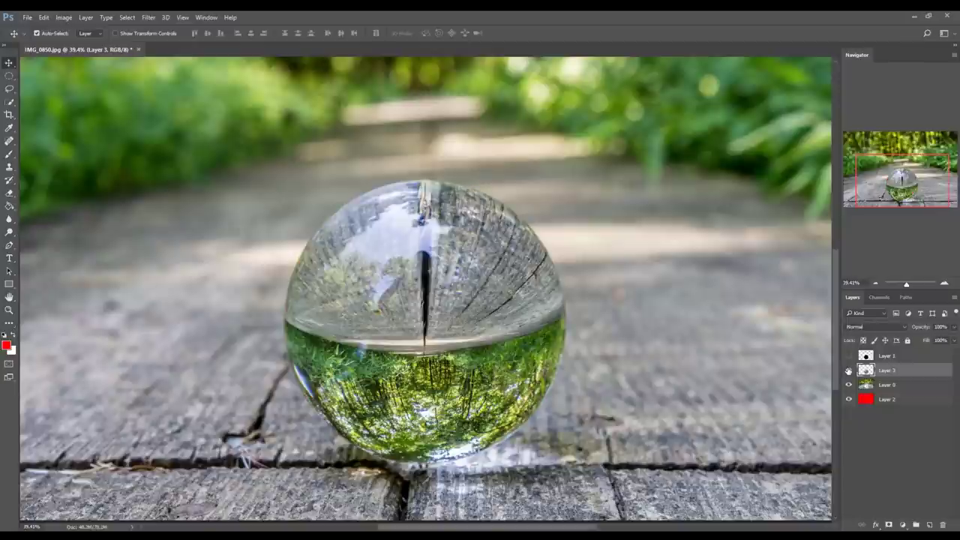
# - Rotate Layer 3 by 180° so the refracted forest and boardwalk appear upright
pyautogui.press('ctrl')
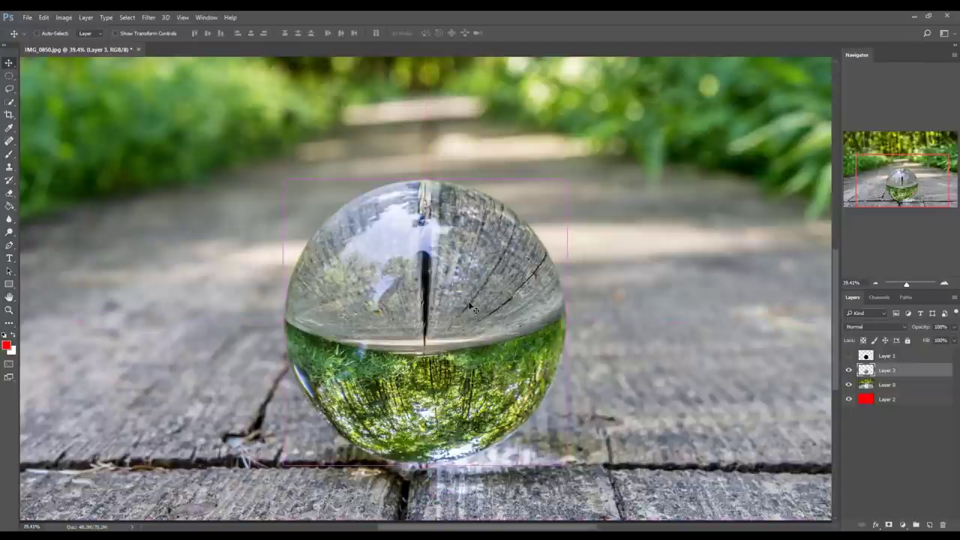
pyautogui.hotkey('ctrl', 't')
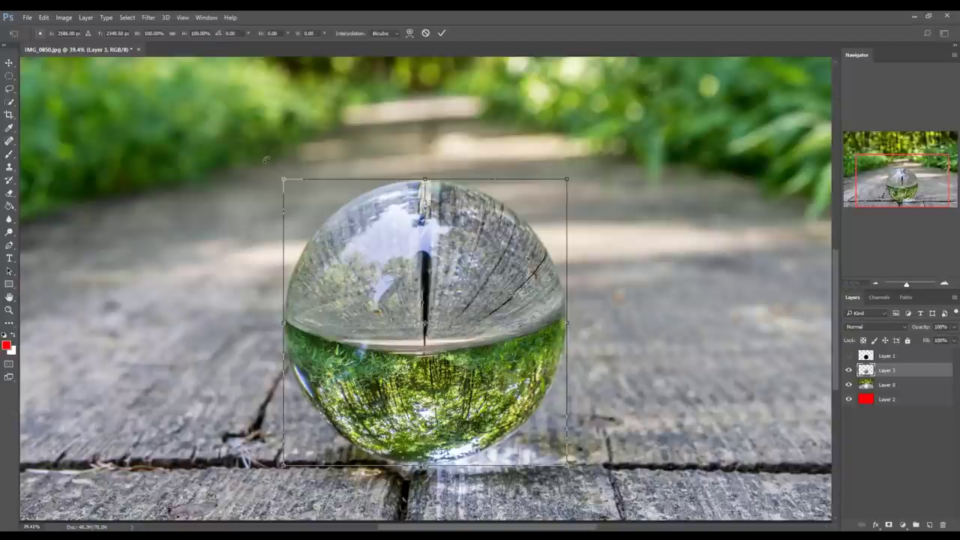
pyautogui.moveTo(265, 159); pyautogui.dragTo(507, 413)
pyautogui.press('Return')
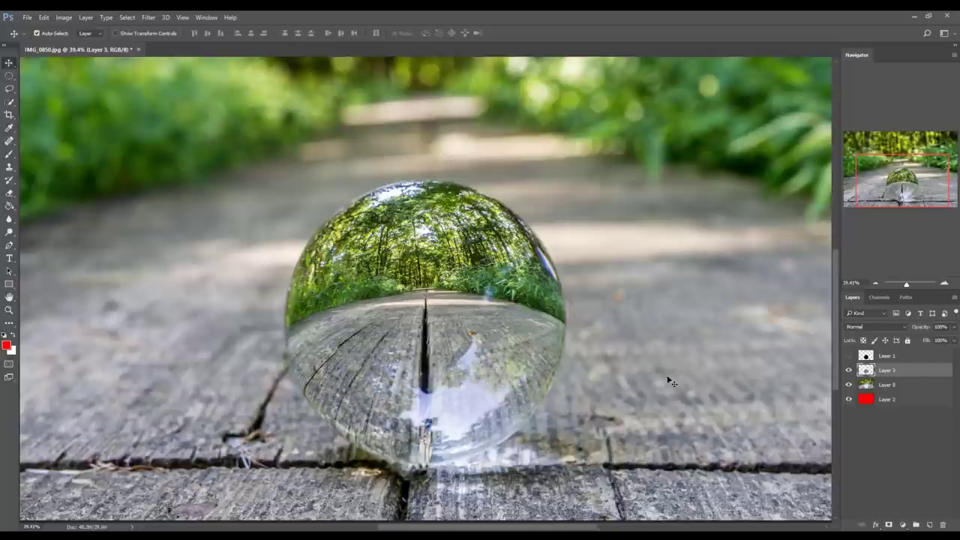
pyautogui.hotkey('ctrl', '-')
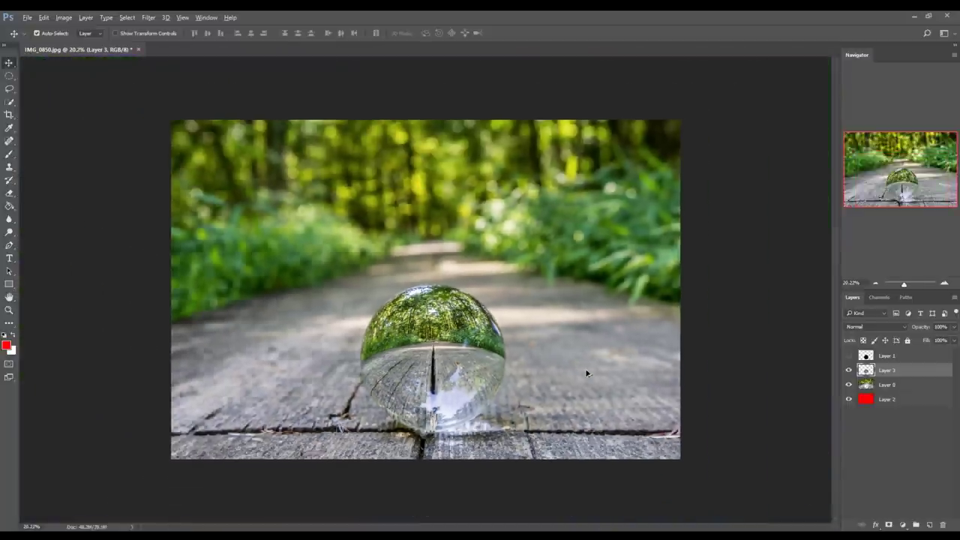
pyautogui.scroll(-1, 587, 372)
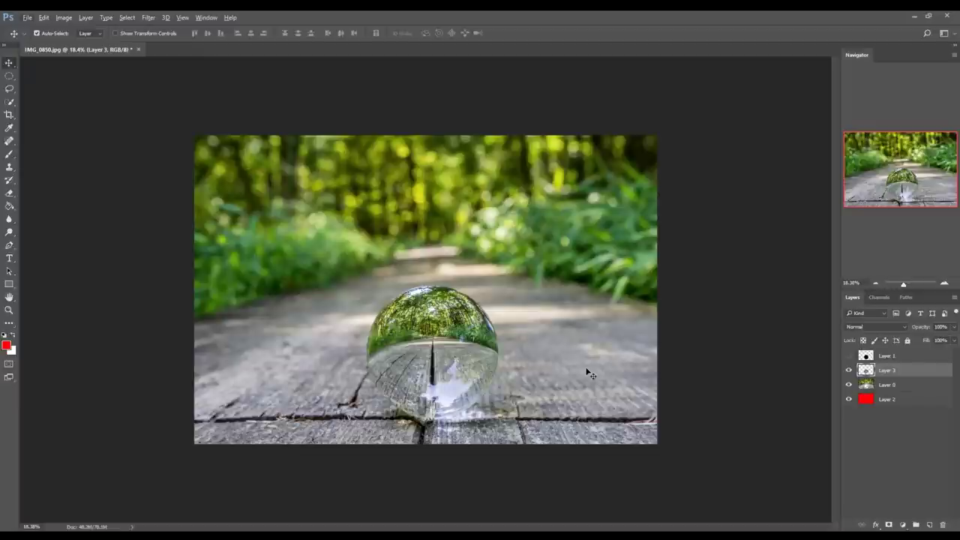
pyautogui.scroll(15, 439, 270)
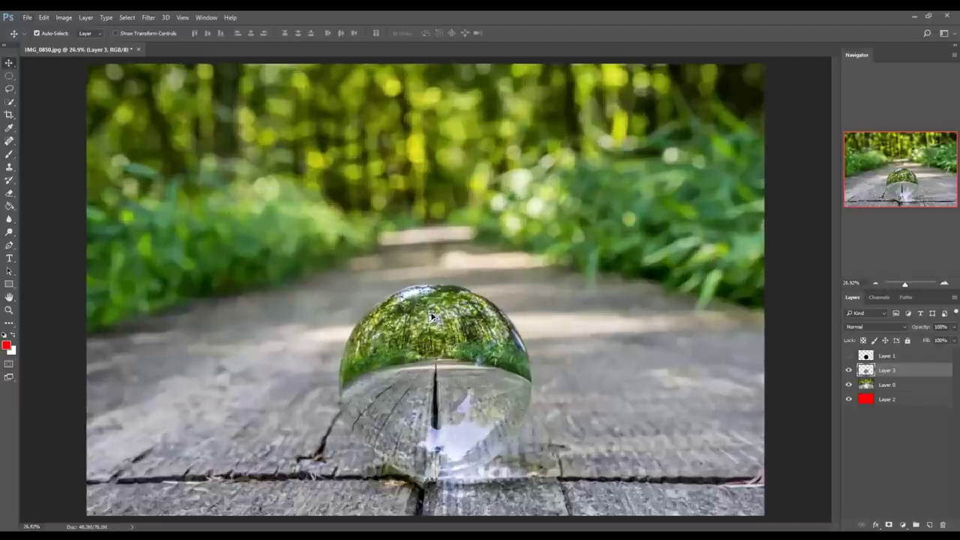
pyautogui.scroll(2, 371, 326)
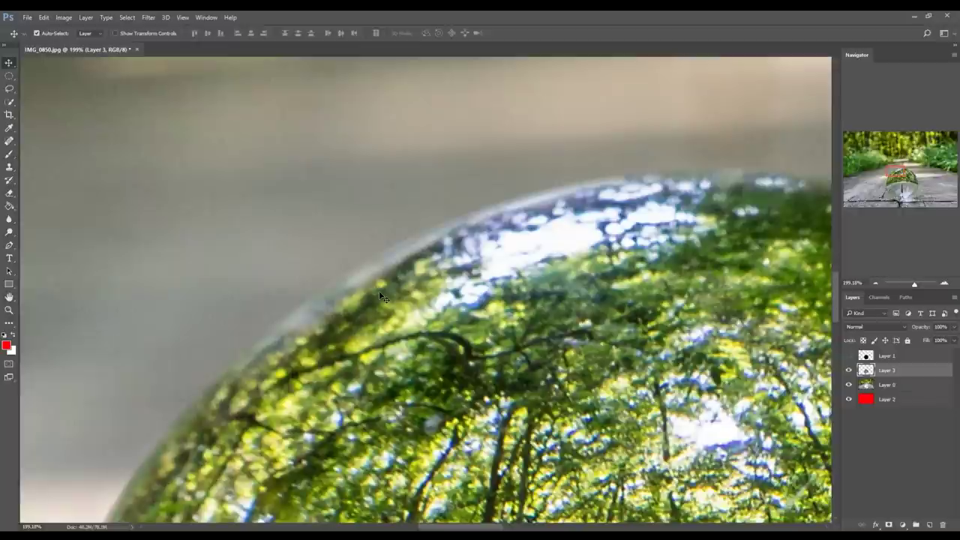
pyautogui.hotkey('ctrl', 't')
pyautogui.scroll(-5, 435, 312)
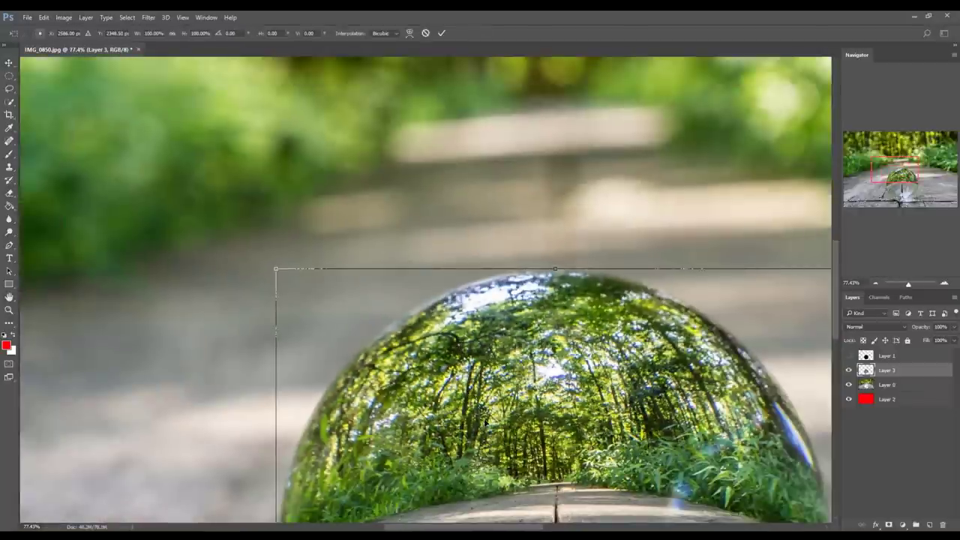
pyautogui.scroll(-10, 484, 422)
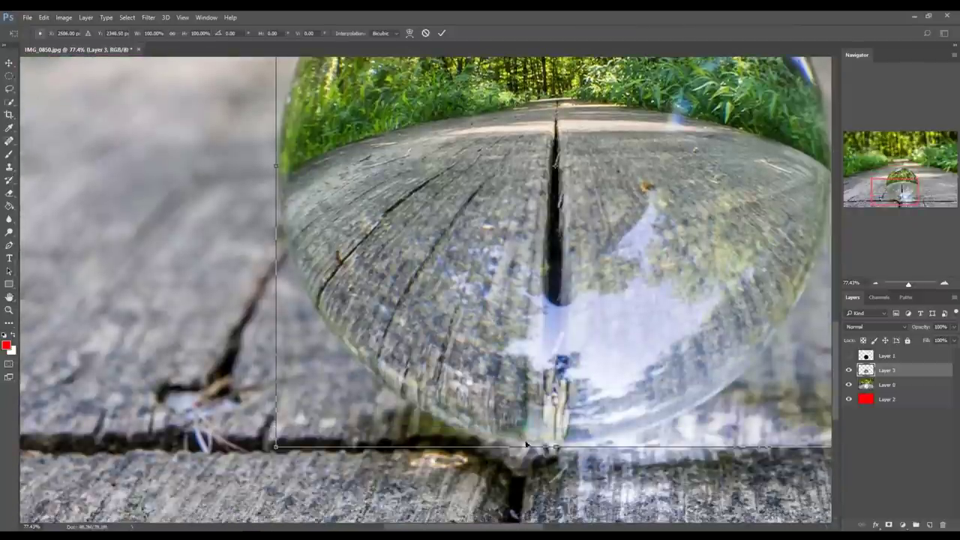
pyautogui.hscroll(2, 907, 210)
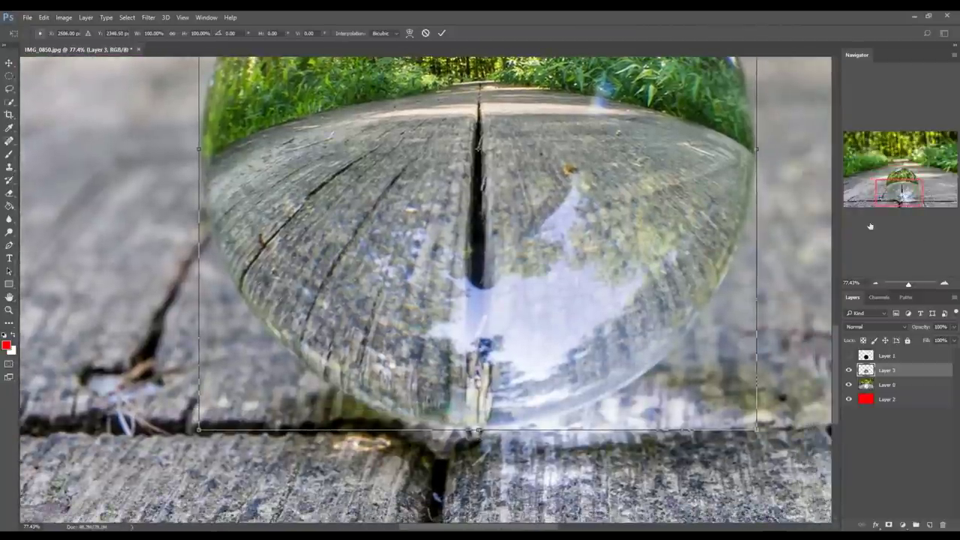
pyautogui.scroll(10, 763, 274)
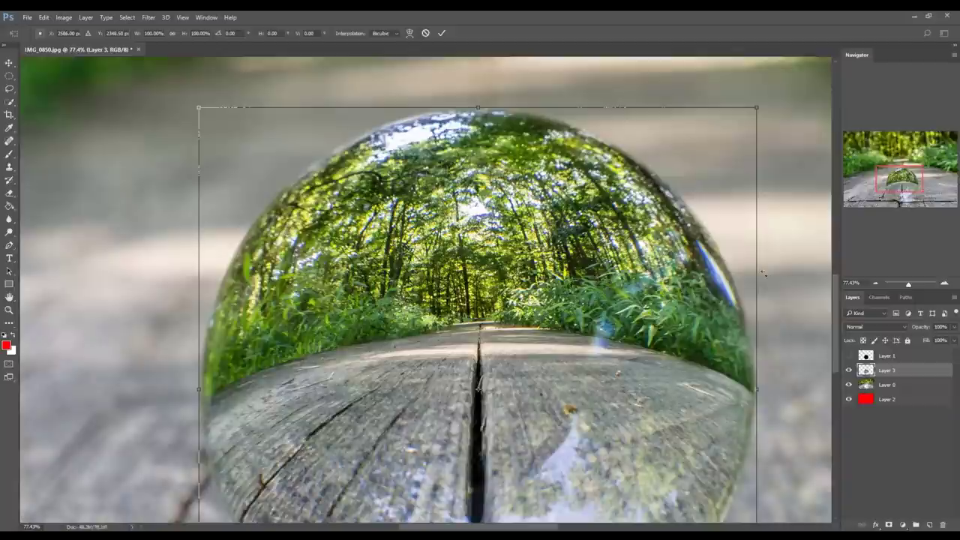
pyautogui.press('Return')
pyautogui.scroll(10, 754, 224)
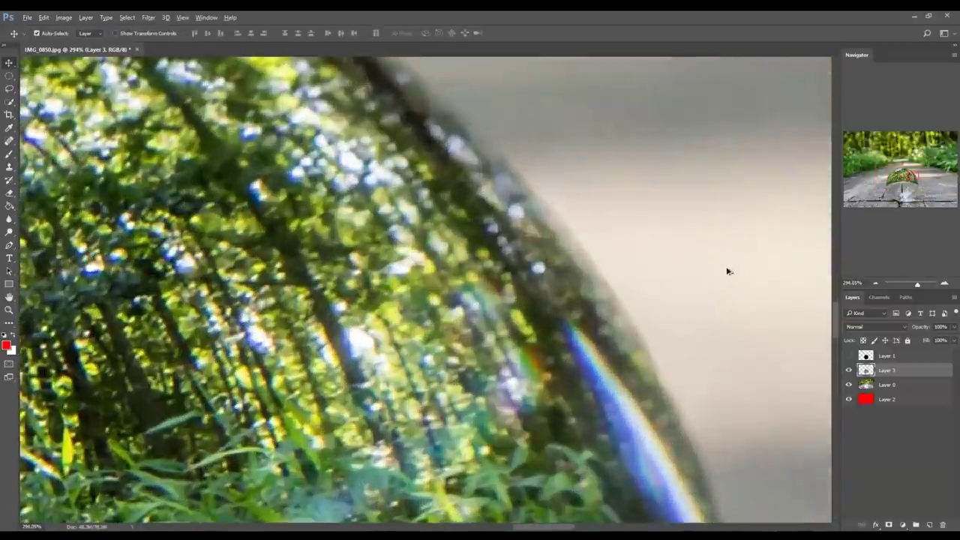
pyautogui.click(848, 370)
# - Show Layer 3 and set the Eraser to a 50 px brush at 54% hardness
pyautogui.click(849, 370)
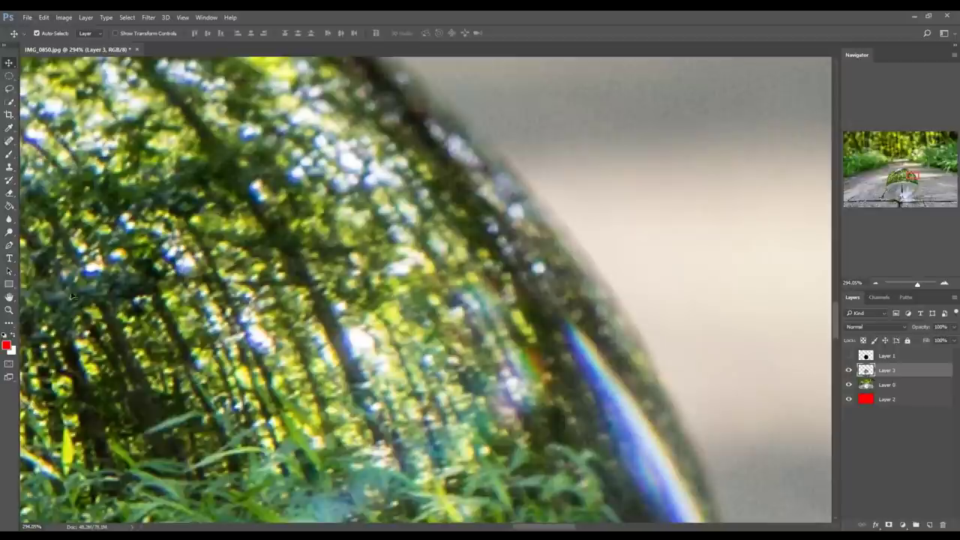
pyautogui.click(9, 193)
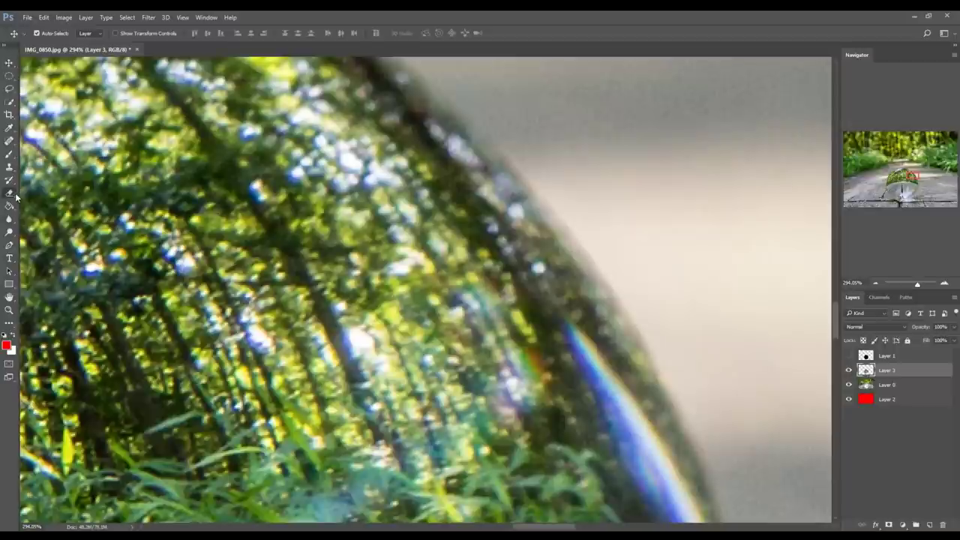
pyautogui.press('[')
pyautogui.rightClick(649, 167)
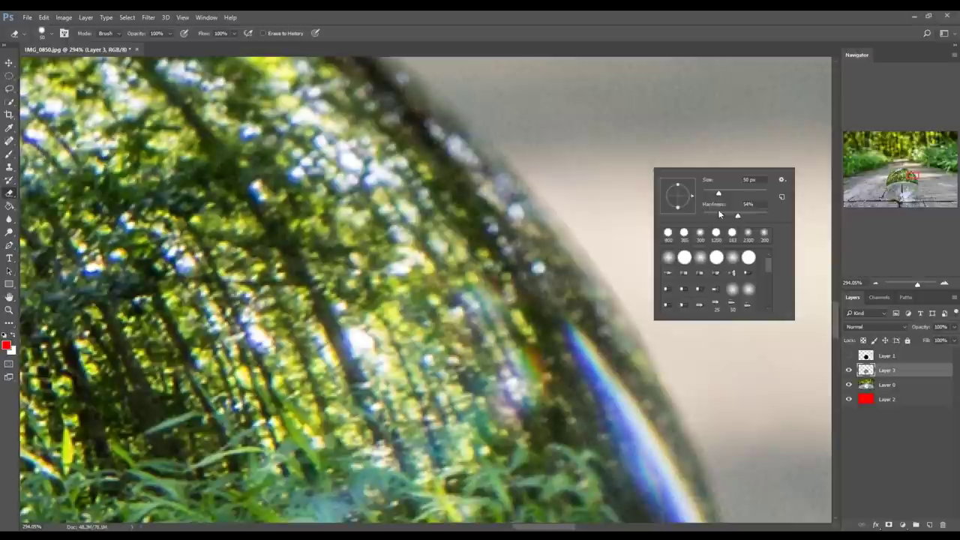
pyautogui.press('Return')
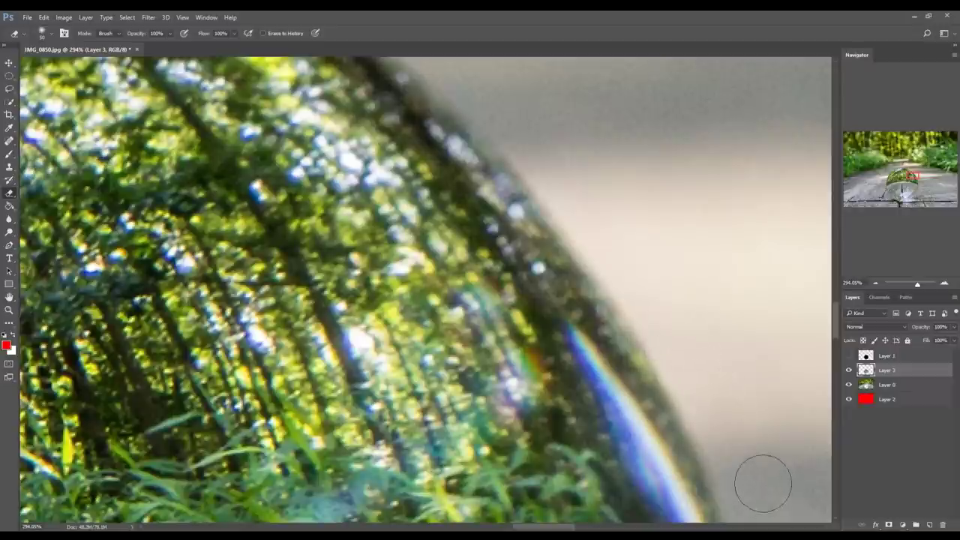
pyautogui.scroll(3, 488, 171)
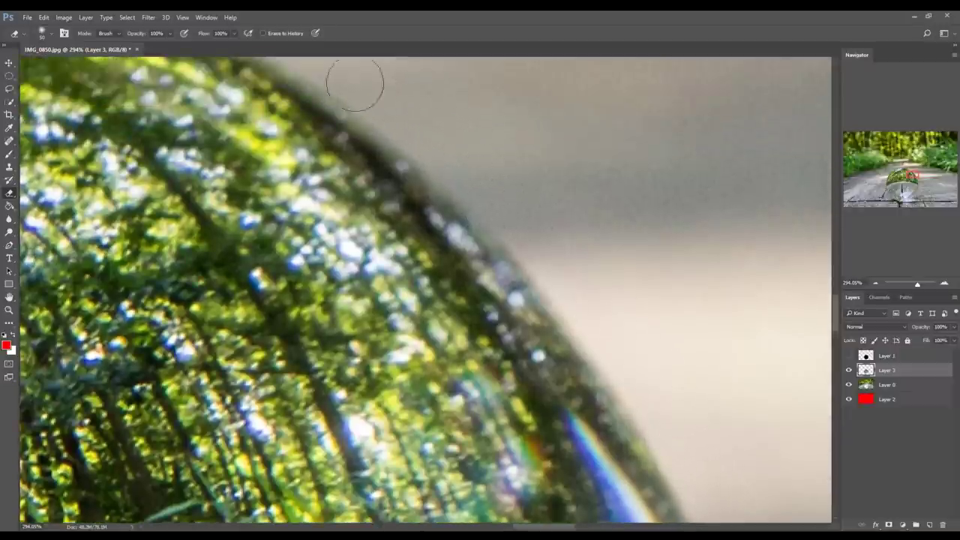
# - Load Layer 3's ball outline as a selection and feather it by 10 px
pyautogui.keyDown('ctrl'); pyautogui.click(866, 370); pyautogui.keyUp('ctrl')
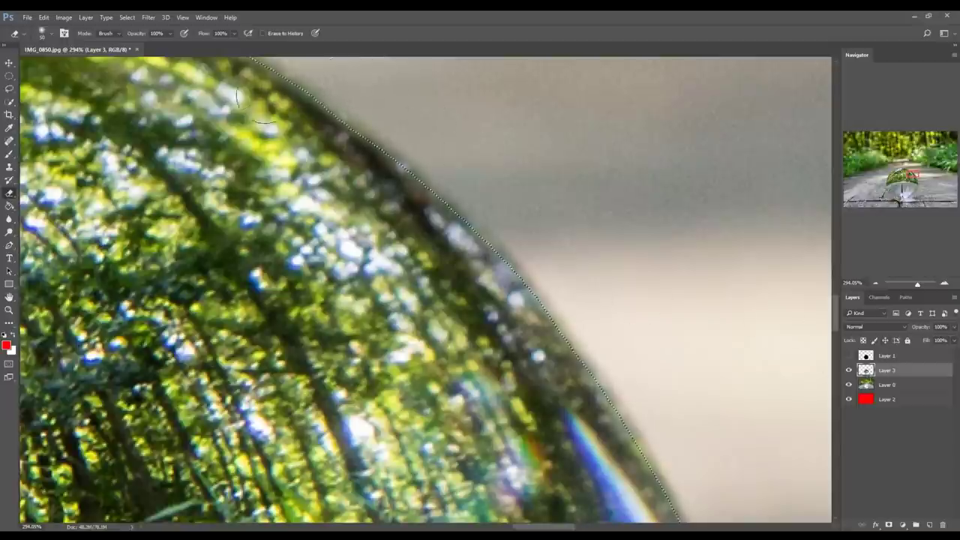
pyautogui.click(126, 17)
pyautogui.moveTo(192, 147)
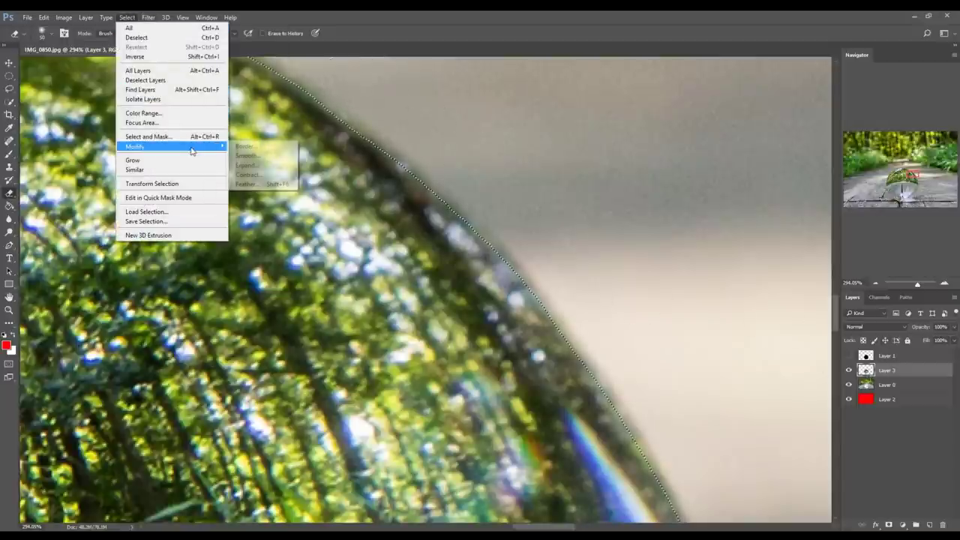
pyautogui.click(268, 185)
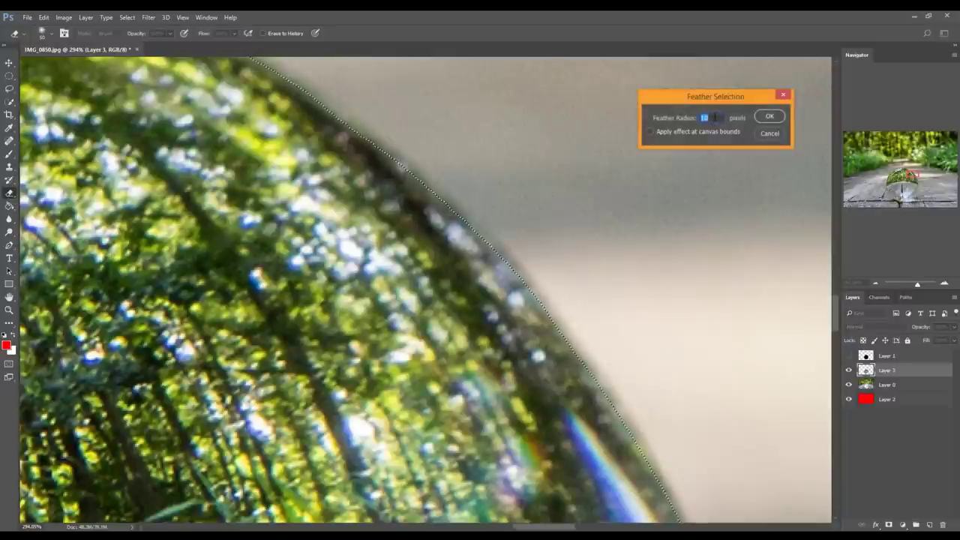
pyautogui.click(779, 116)
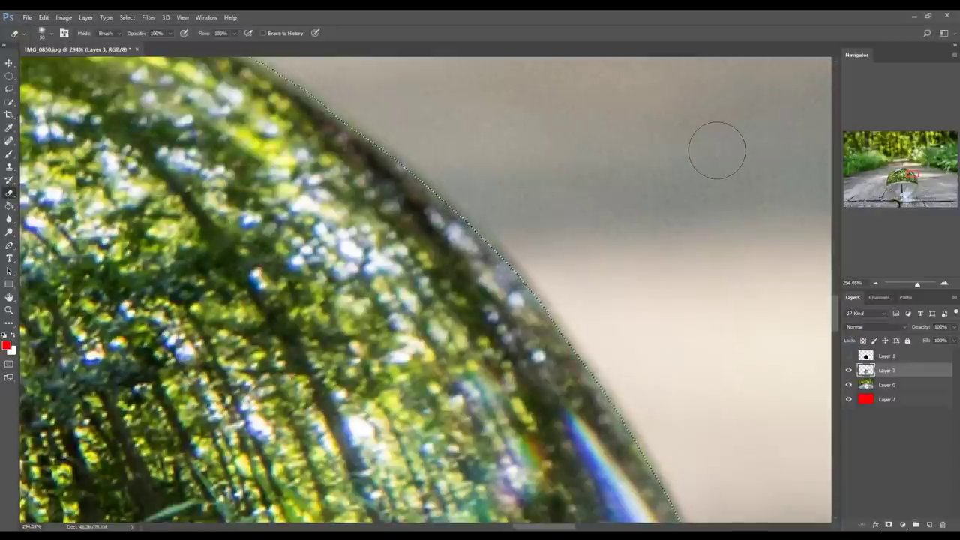
pyautogui.press('l')
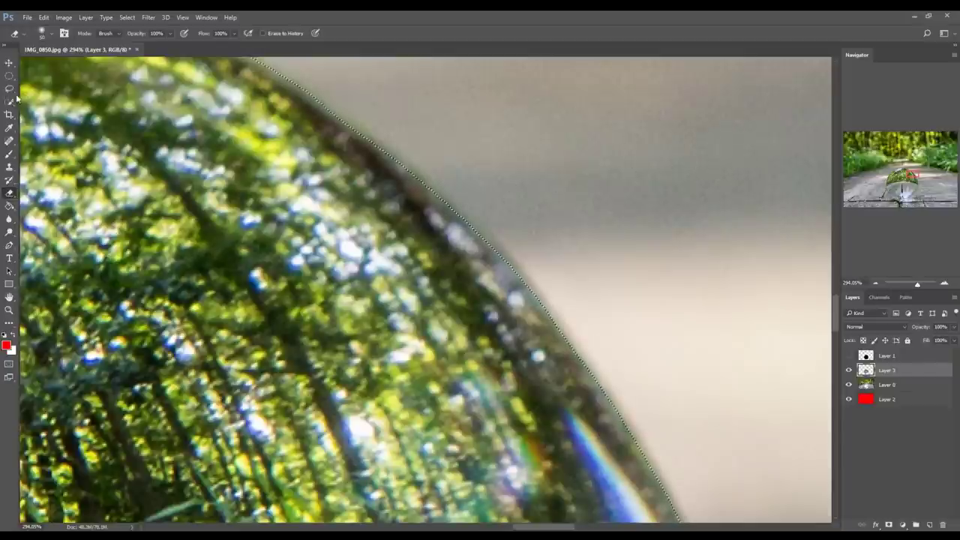
# - Scale Layer 3's crystal ball to about 100.21% and commit the transform
pyautogui.scroll(-5, 428, 165)
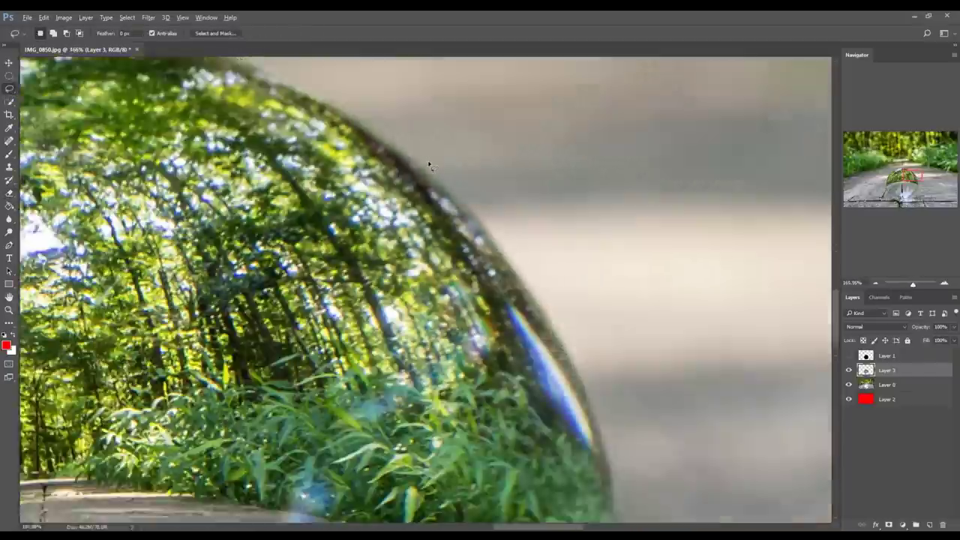
pyautogui.scroll(-3, 430, 165)
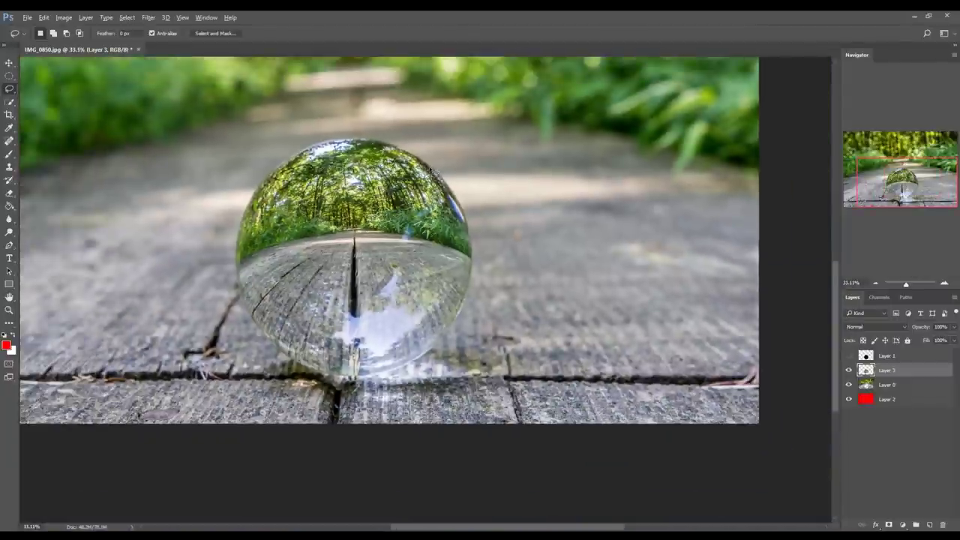
pyautogui.scroll(-2, 430, 164)
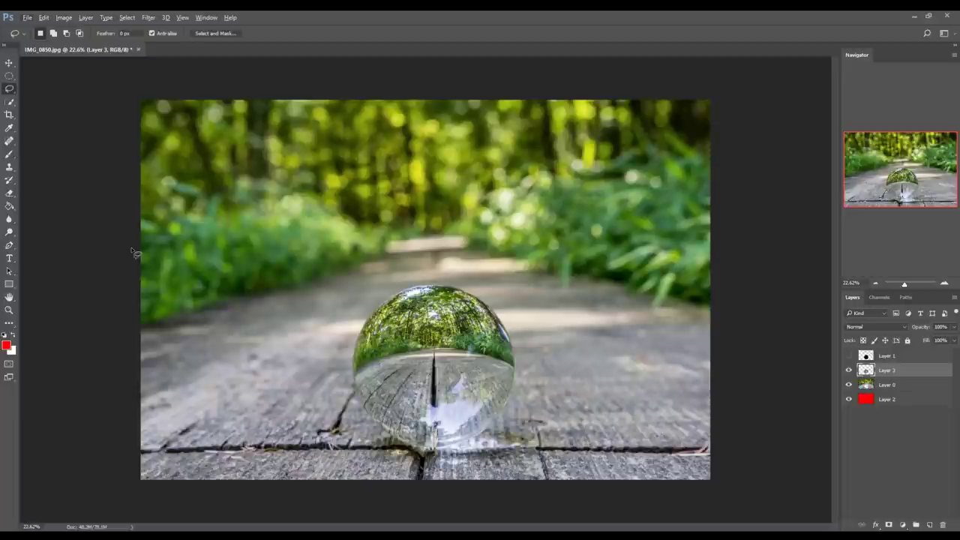
pyautogui.scroll(10, 450, 438)
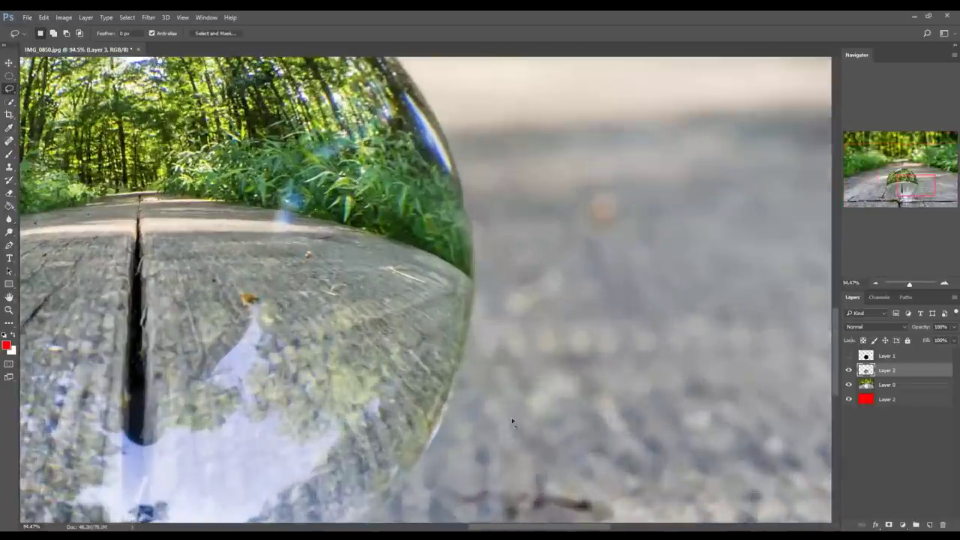
pyautogui.scroll(5, 435, 448)
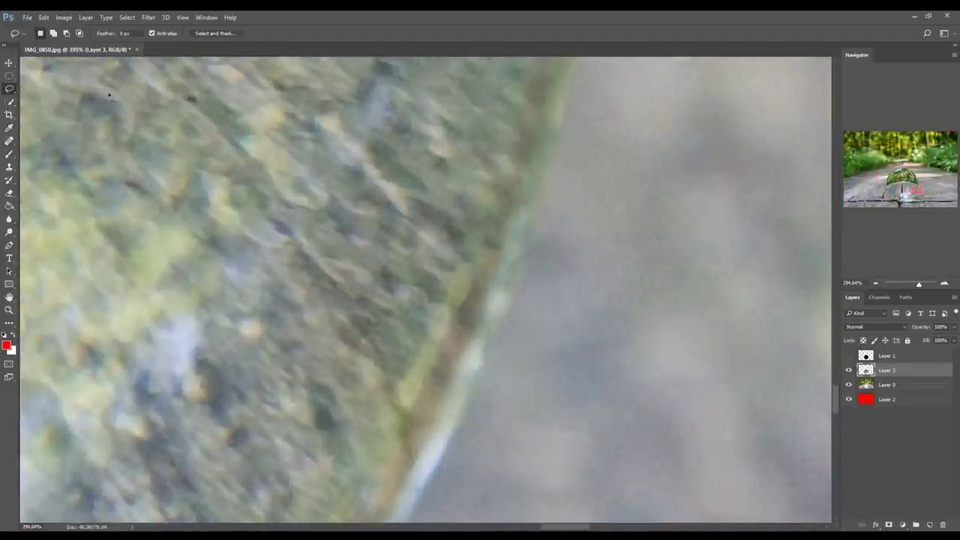
pyautogui.click(9, 63)
pyautogui.hotkey('ctrl', 't')
pyautogui.scroll(-5, 578, 430)
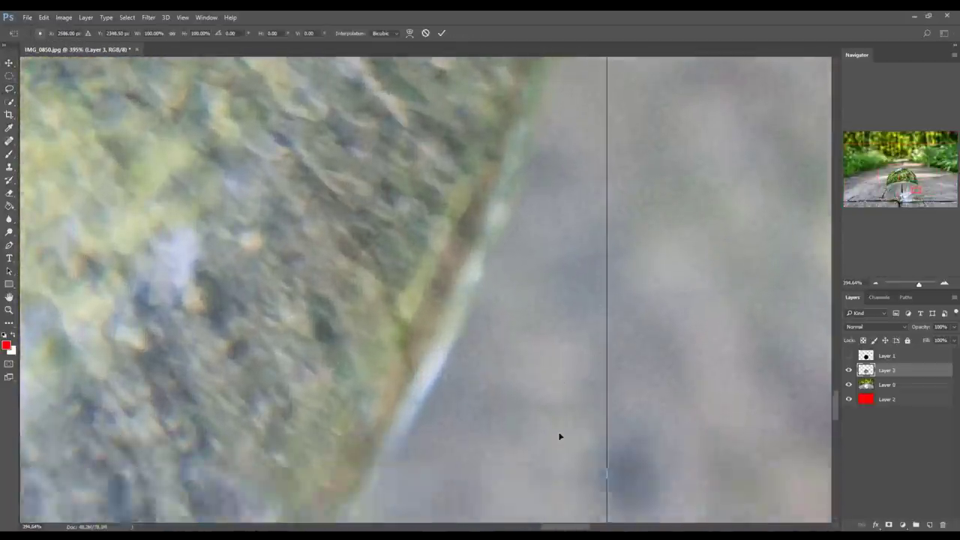
pyautogui.scroll(-6, 587, 437)
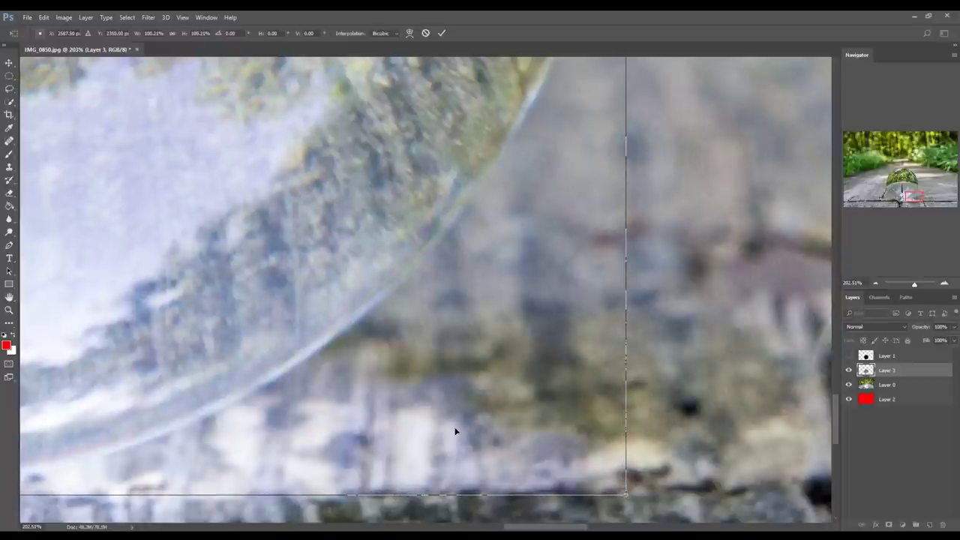
pyautogui.press('Return')
pyautogui.scroll(-10, 454, 431)
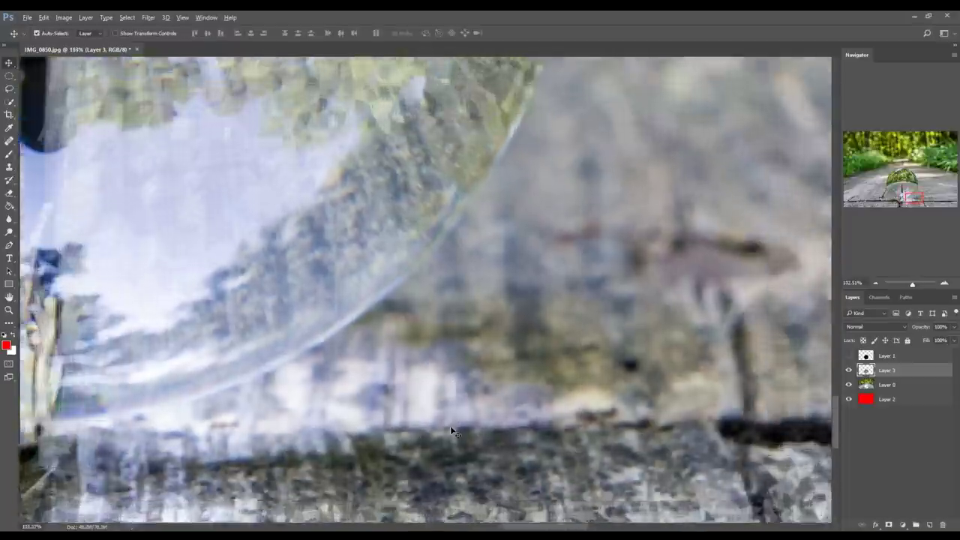
pyautogui.scroll(10, 248, 187)
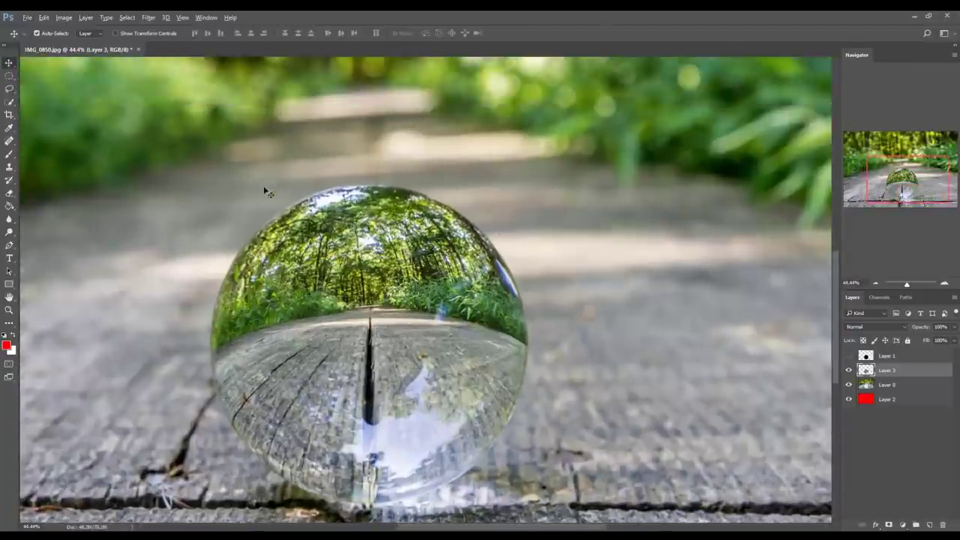
# - Enlarge Layer 3 toward its upper-left corner to about 100.35%
pyautogui.hotkey('ctrl', 't')
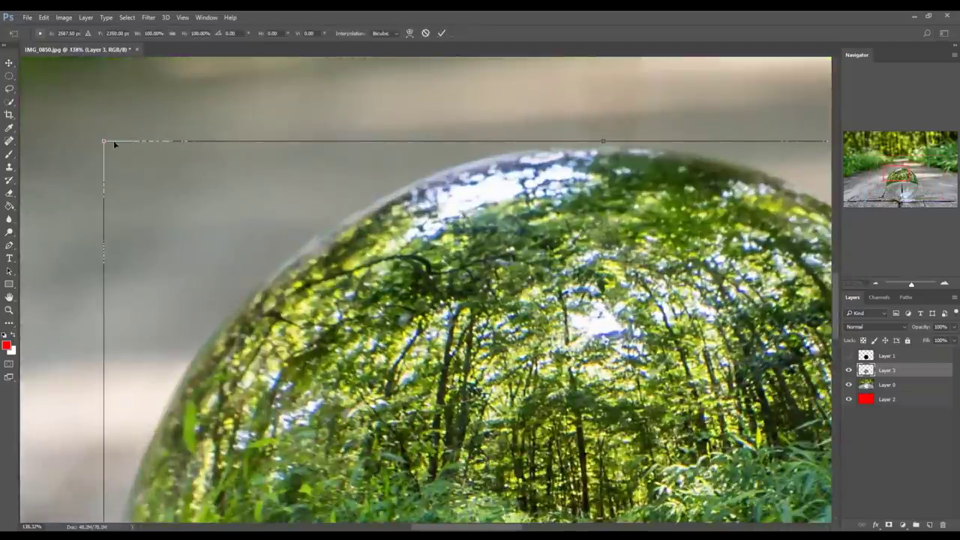
pyautogui.moveTo(103, 141); pyautogui.dragTo(98, 137)
pyautogui.press('Return')
pyautogui.scroll(-10, 538, 301)
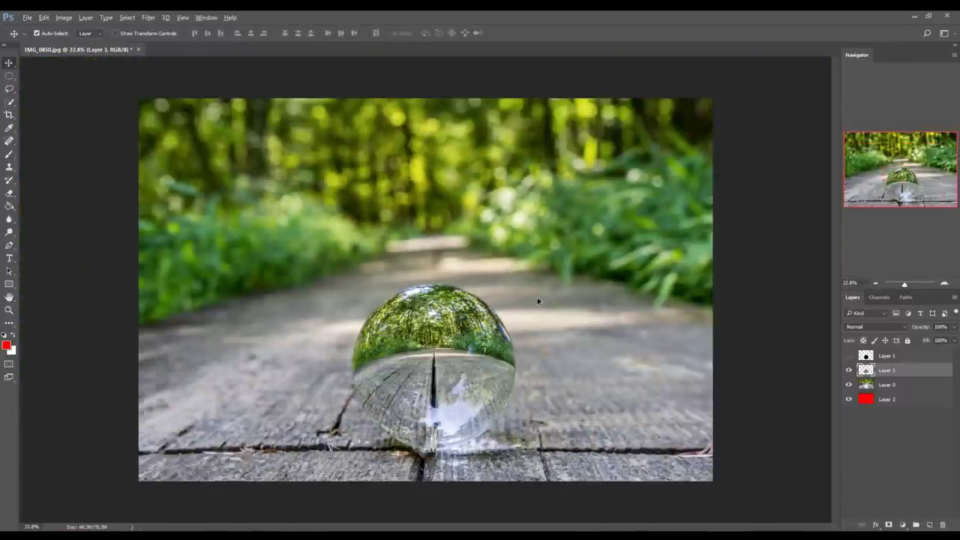